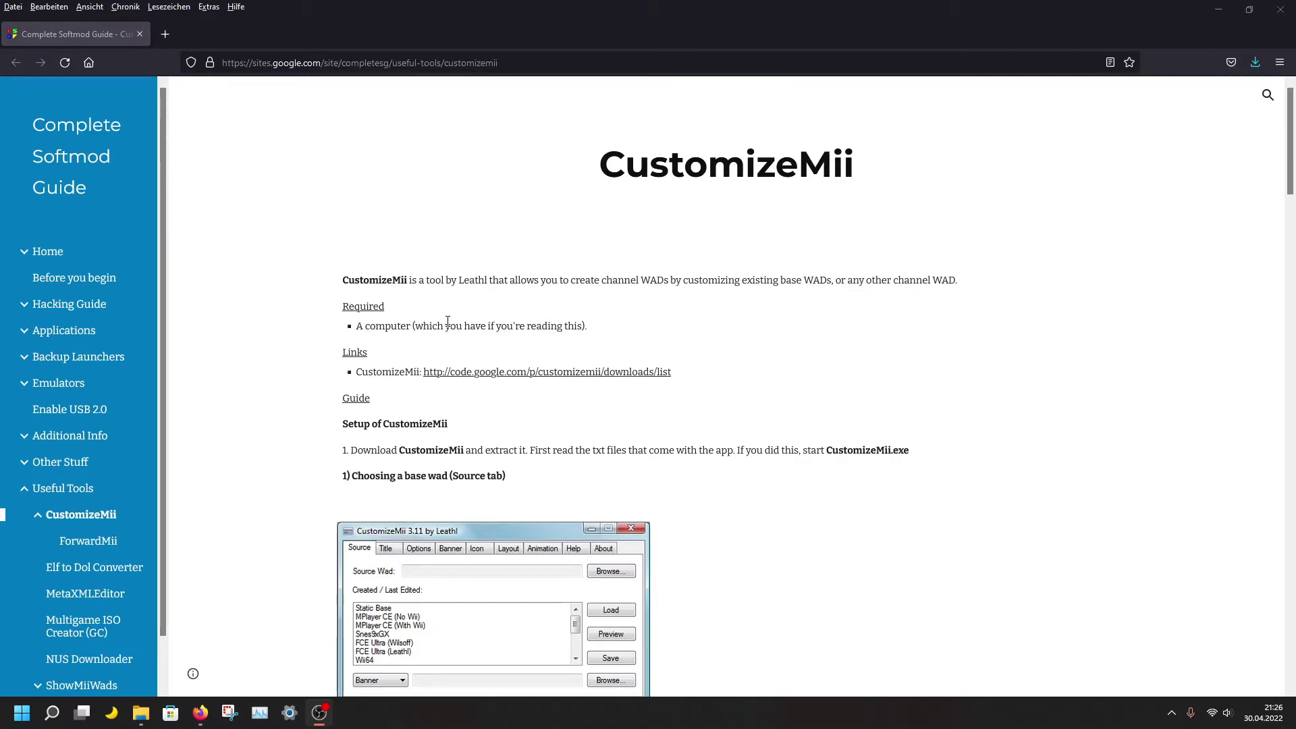
Scroll the softmod guide down to the CustomizeMii downloads link.
{"action": "scroll", "coordinate": [448, 322], "scroll_direction": "down", "scroll_amount": 1}
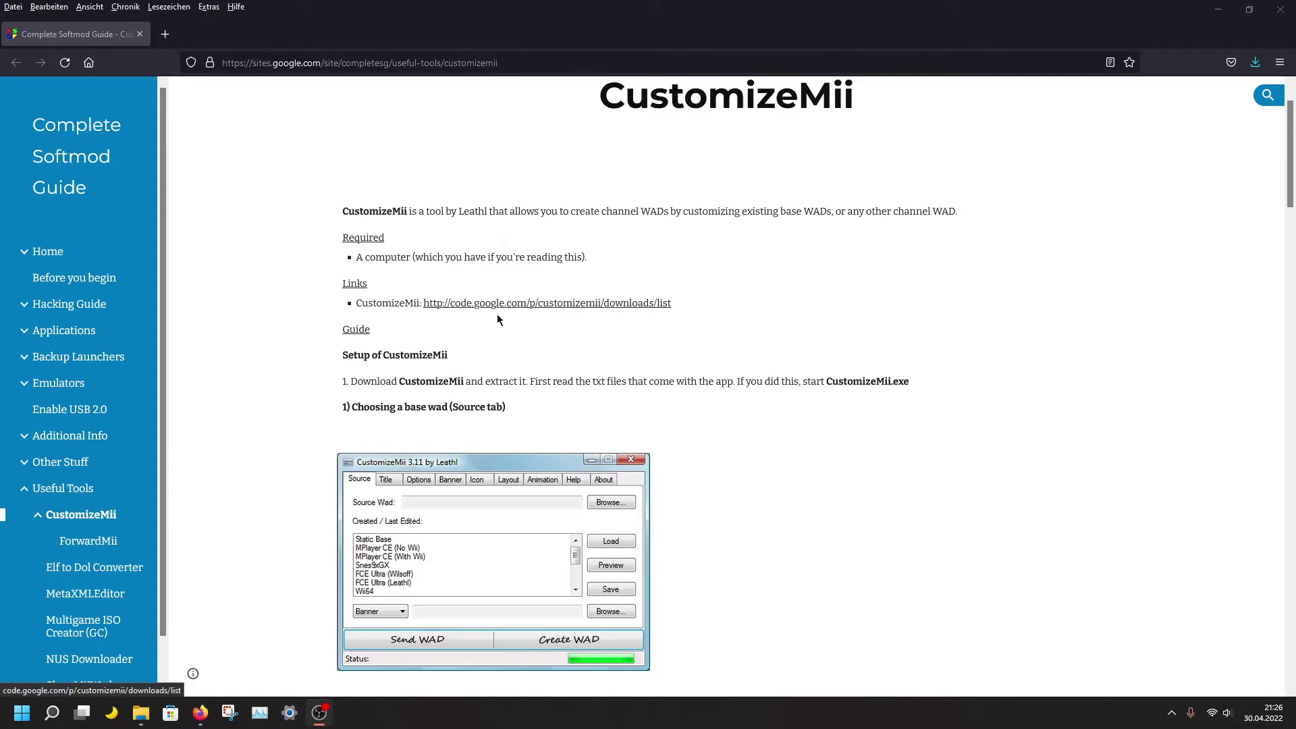
Open the code.google.com CustomizeMii downloads link in a new tab and switch to it.
{"action": "right_click", "coordinate": [479, 305]}
{"action": "left_click", "coordinate": [520, 314]}
{"action": "left_click", "coordinate": [234, 35]}
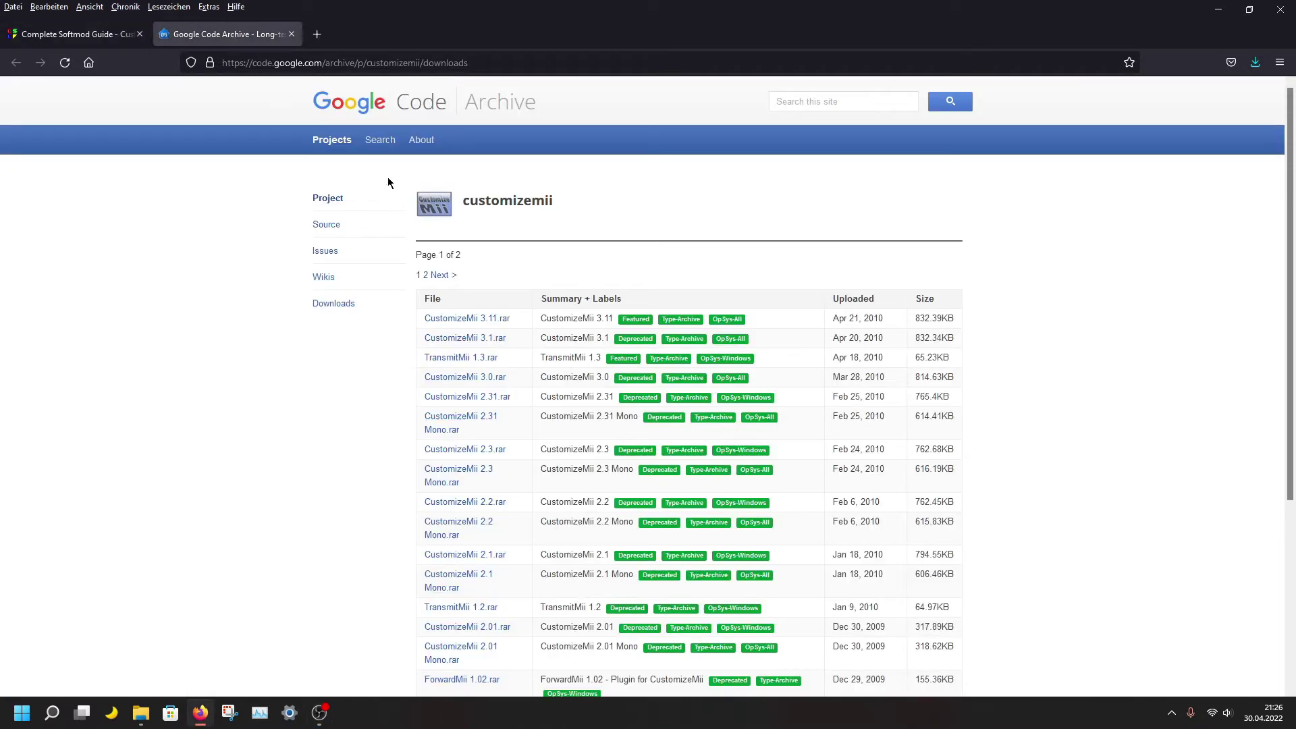
Look over the CustomizeMii download files, topped by CustomizeMii 3.11.rar (832.39KB).
{"action": "scroll", "coordinate": [768, 442], "scroll_direction": "down", "scroll_amount": 2}
{"action": "scroll", "coordinate": [767, 441], "scroll_direction": "down", "scroll_amount": 2}
{"action": "scroll", "coordinate": [766, 441], "scroll_direction": "up", "scroll_amount": 5}
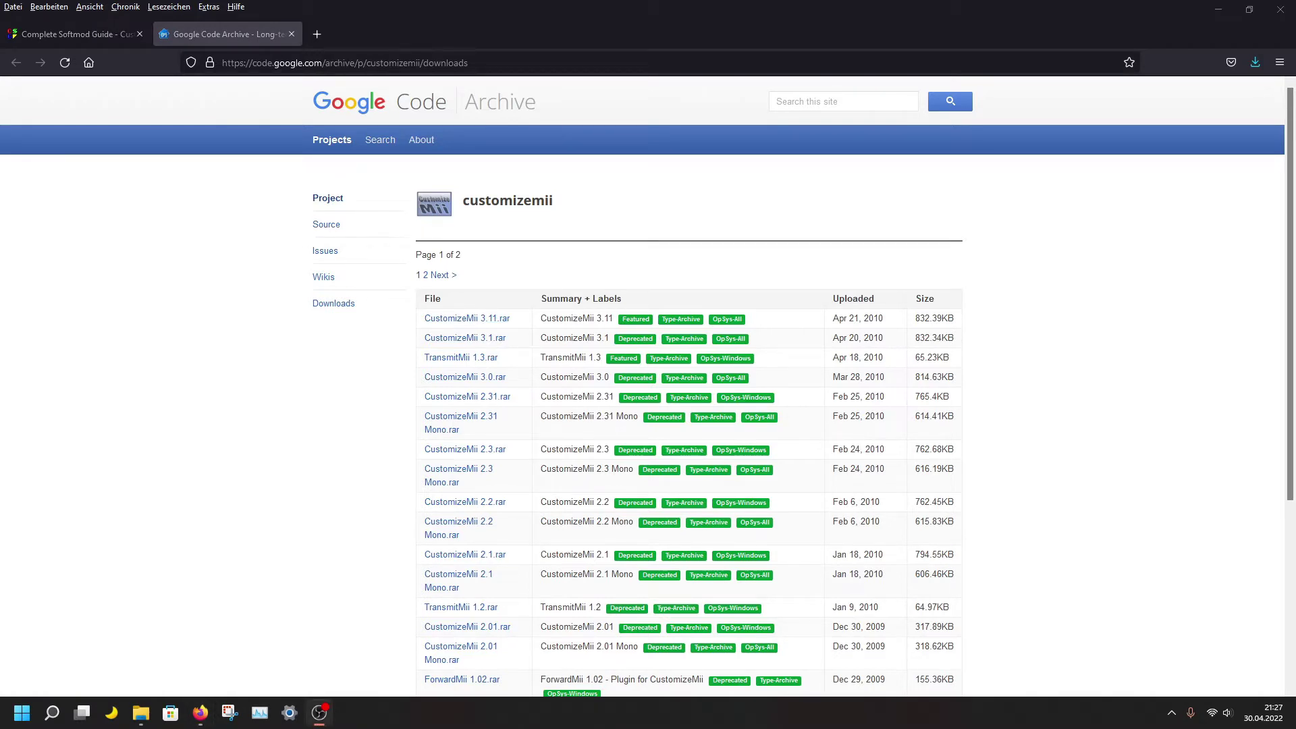
{"action": "left_click", "coordinate": [280, 354]}
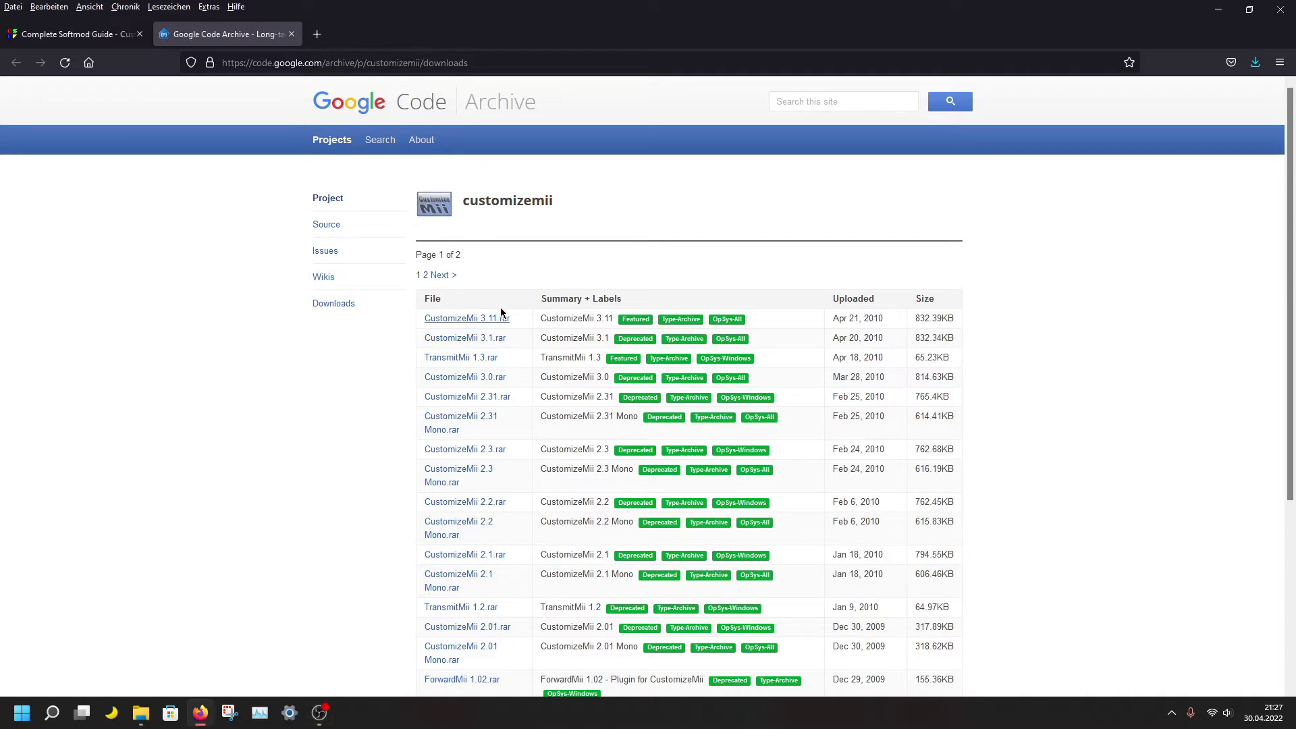
Close the Google Code Archive tab and launch CustomizeMii from the CustomizeMii 3.11 folder.
{"action": "left_click", "coordinate": [292, 34]}
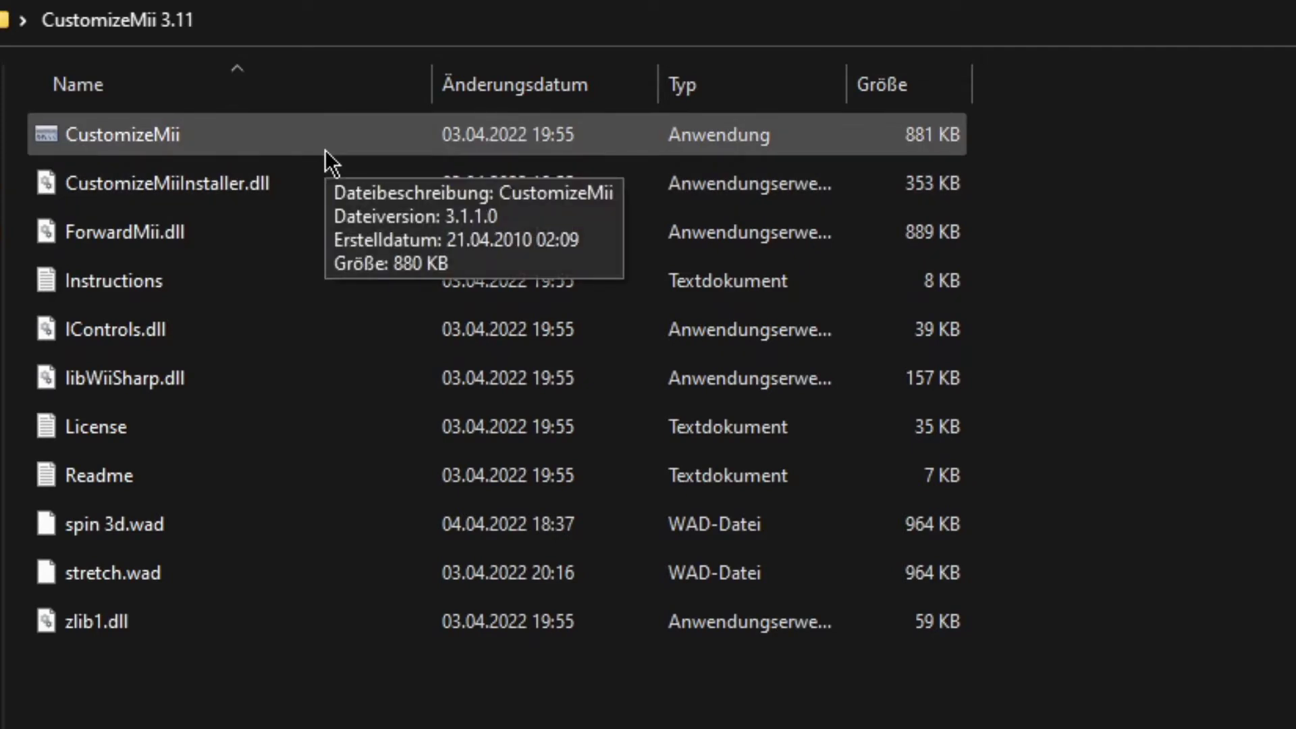
{"action": "double_click", "coordinate": [325, 150]}
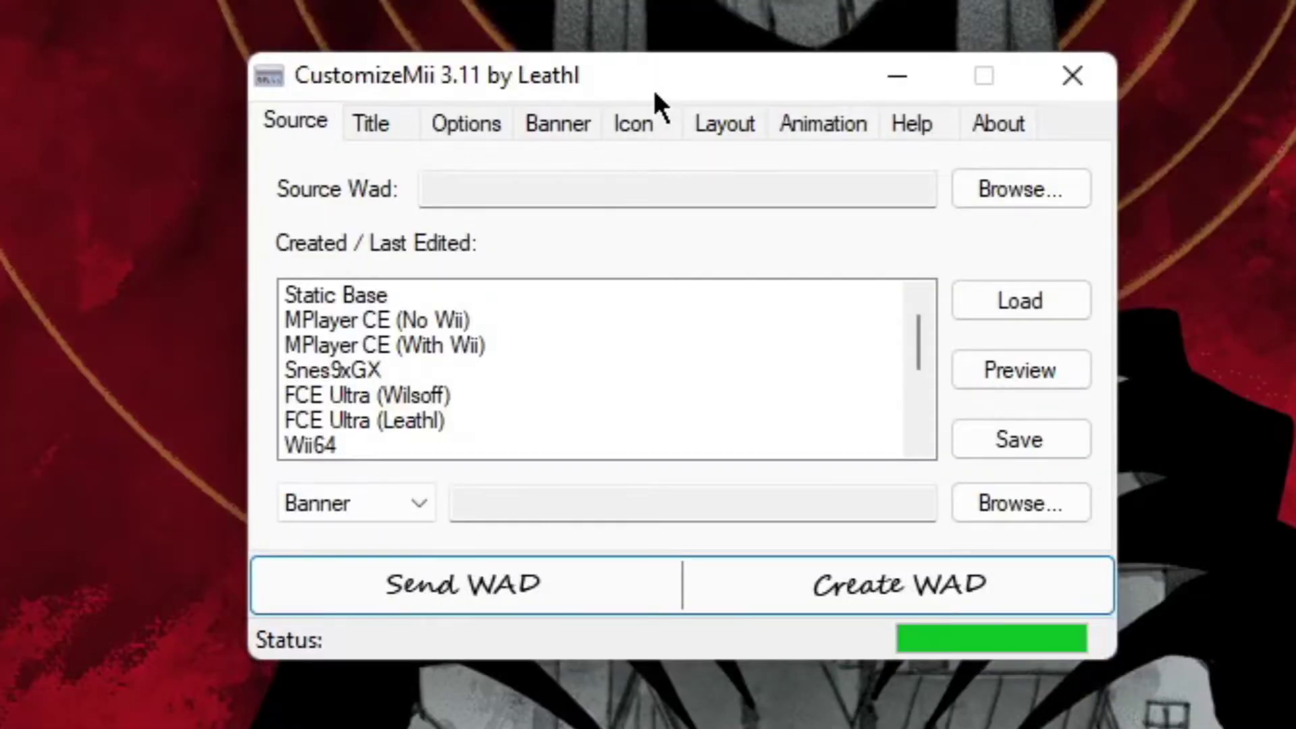
Drag the CustomizeMii window up and to the left.
{"action": "left_click_drag", "start_coordinate": [654, 96], "coordinate": [574, 75]}
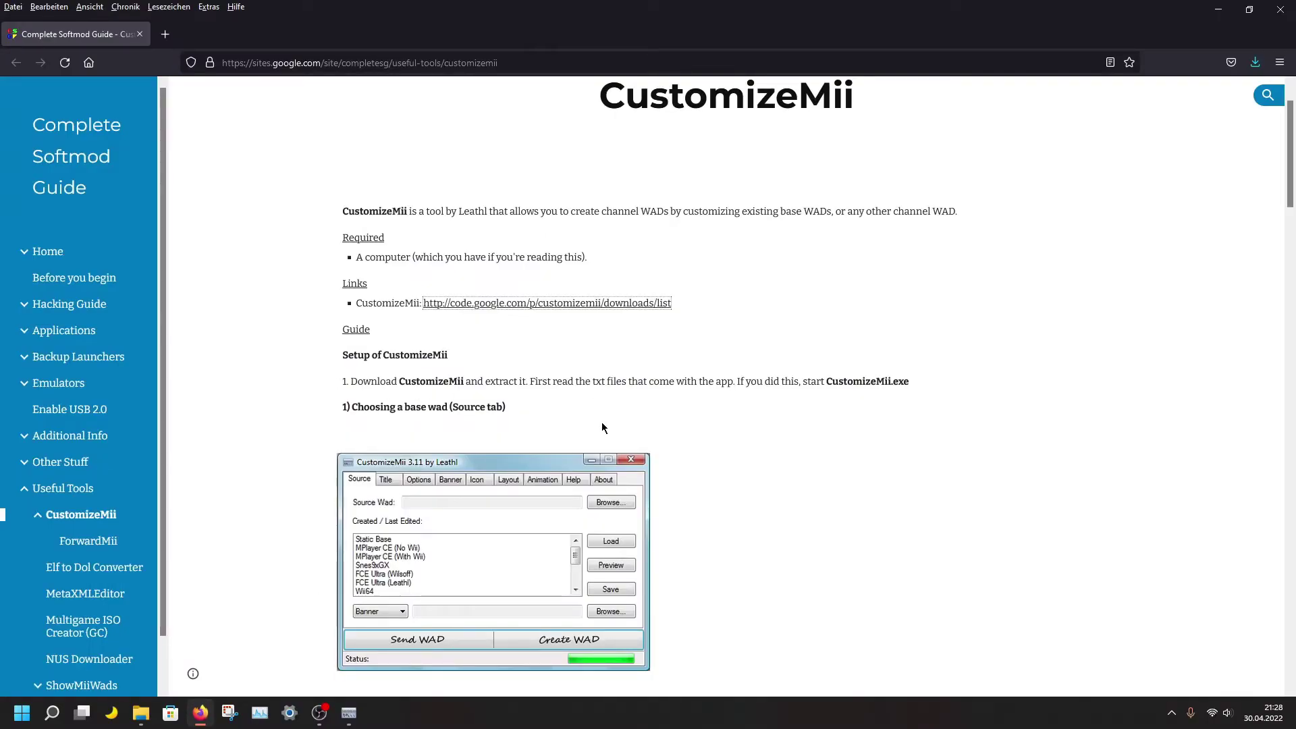
{"action": "scroll", "coordinate": [538, 411], "scroll_direction": "down", "scroll_amount": 4}
{"action": "scroll", "coordinate": [524, 486], "scroll_direction": "down", "scroll_amount": 1}
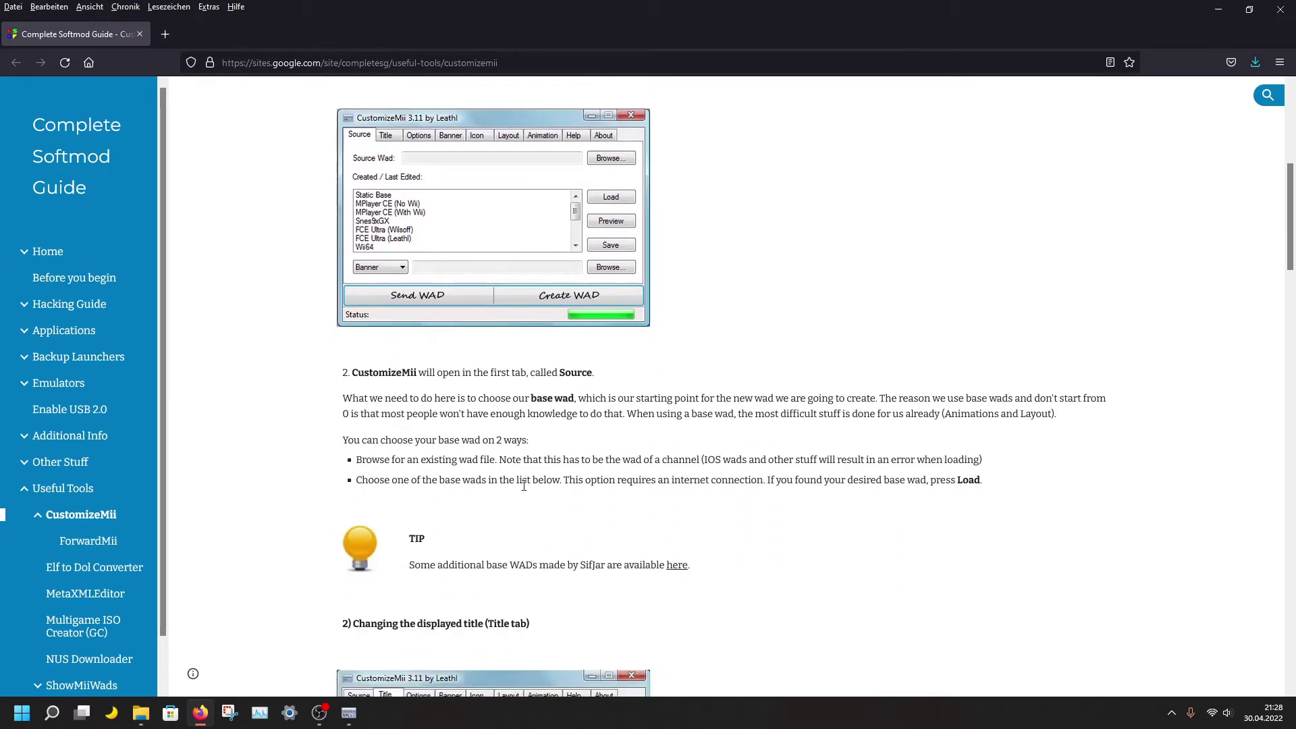
{"action": "right_click", "coordinate": [689, 571]}
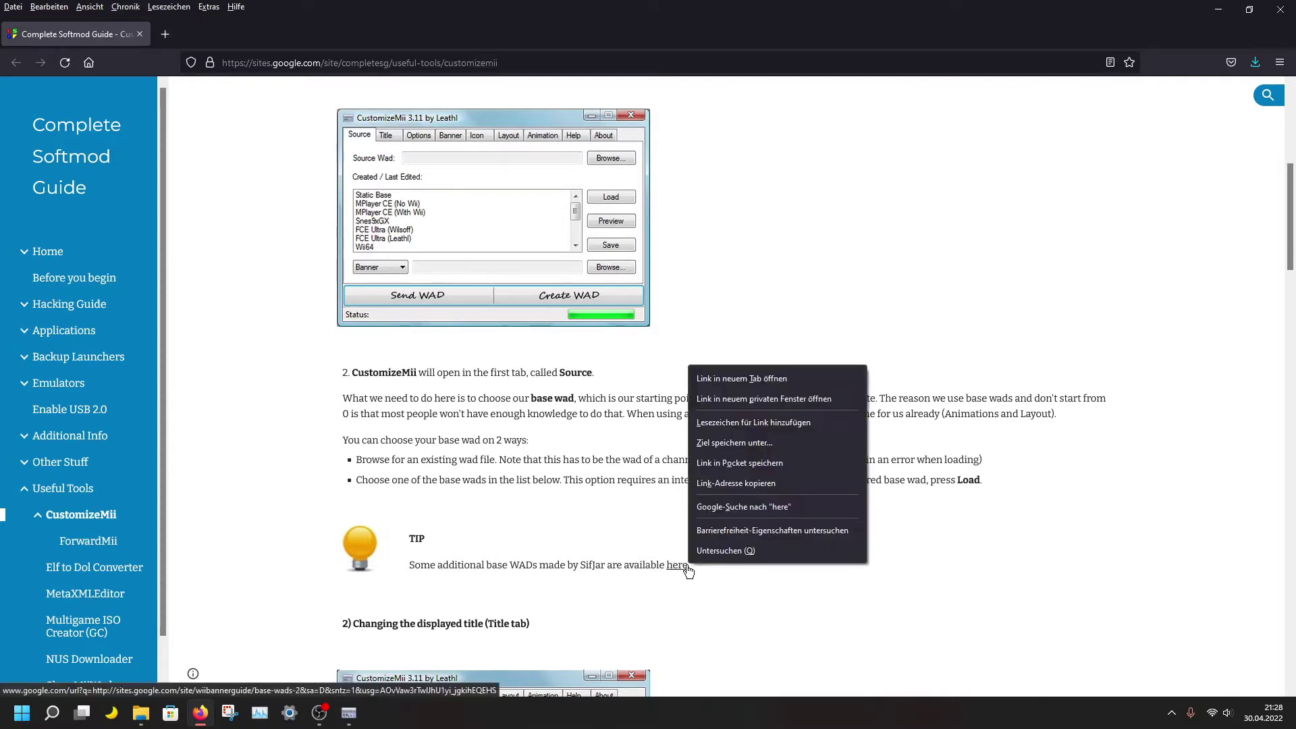
{"action": "left_click", "coordinate": [726, 373]}
{"action": "left_click", "coordinate": [244, 37]}
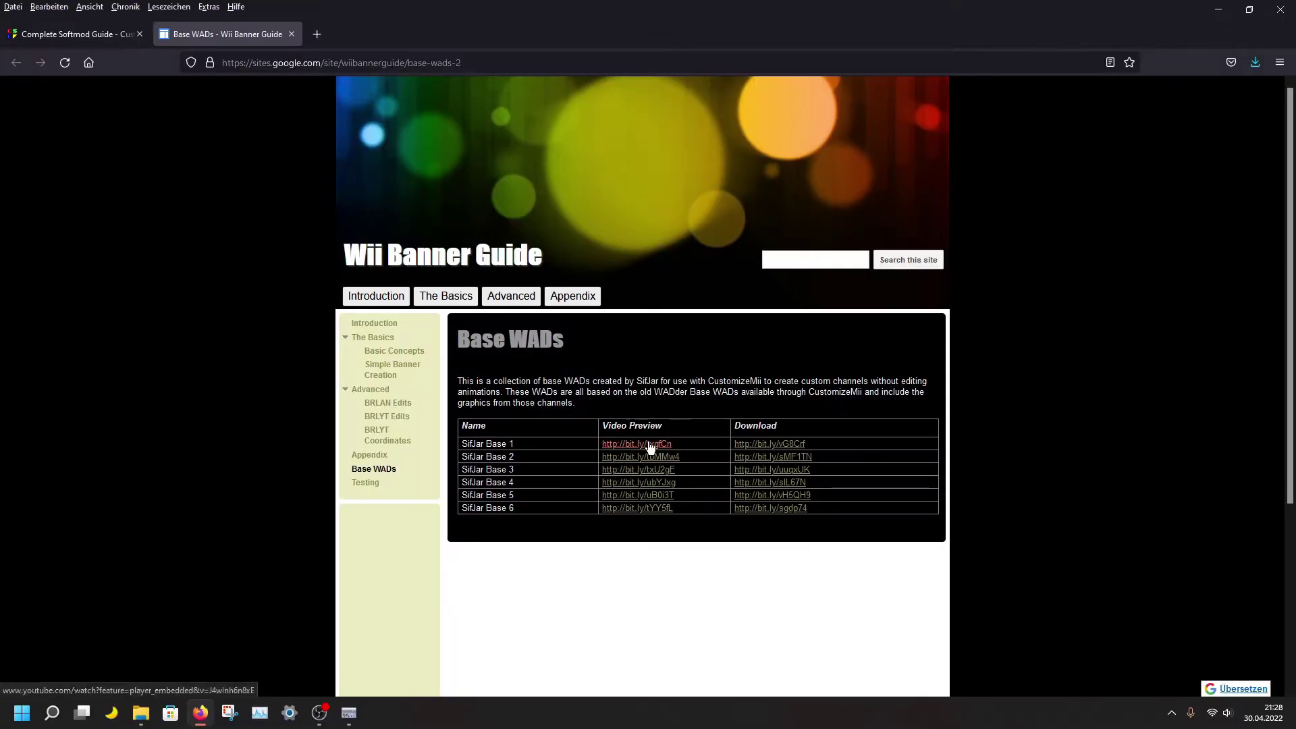
{"action": "left_click", "coordinate": [650, 447]}
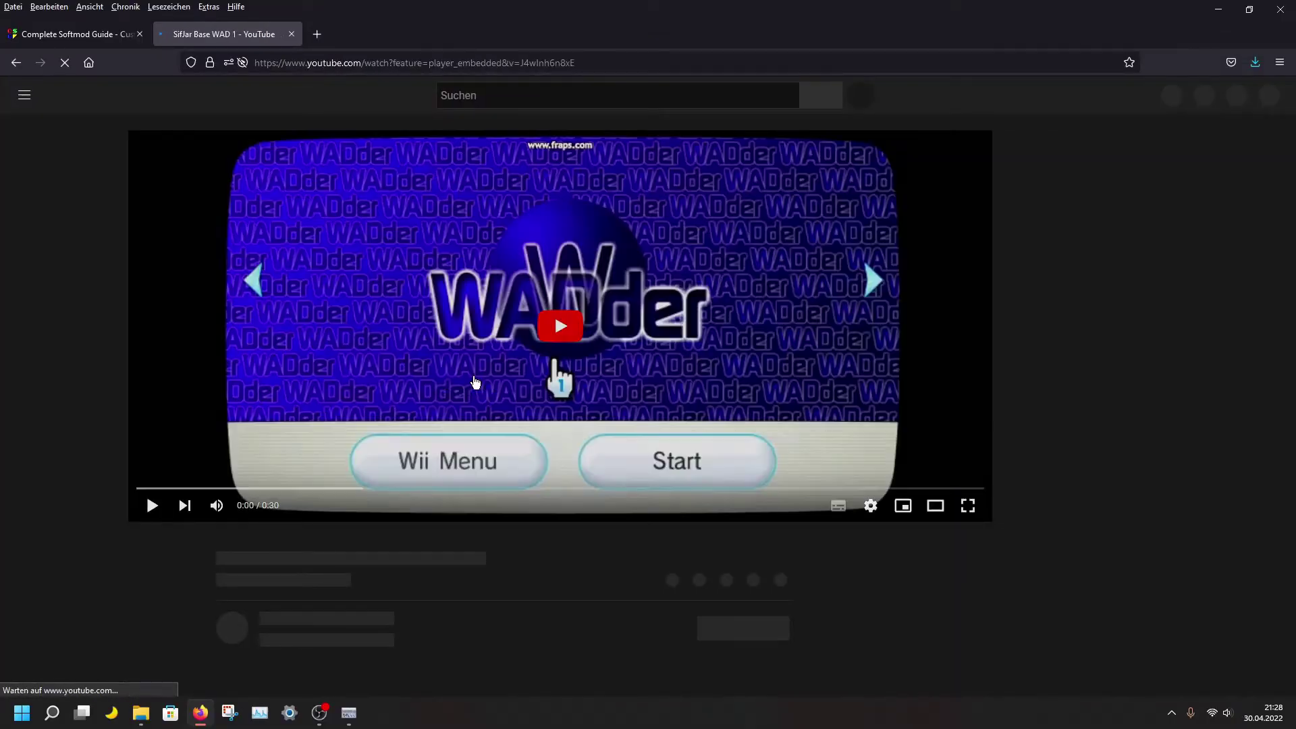
{"action": "left_click", "coordinate": [466, 385]}
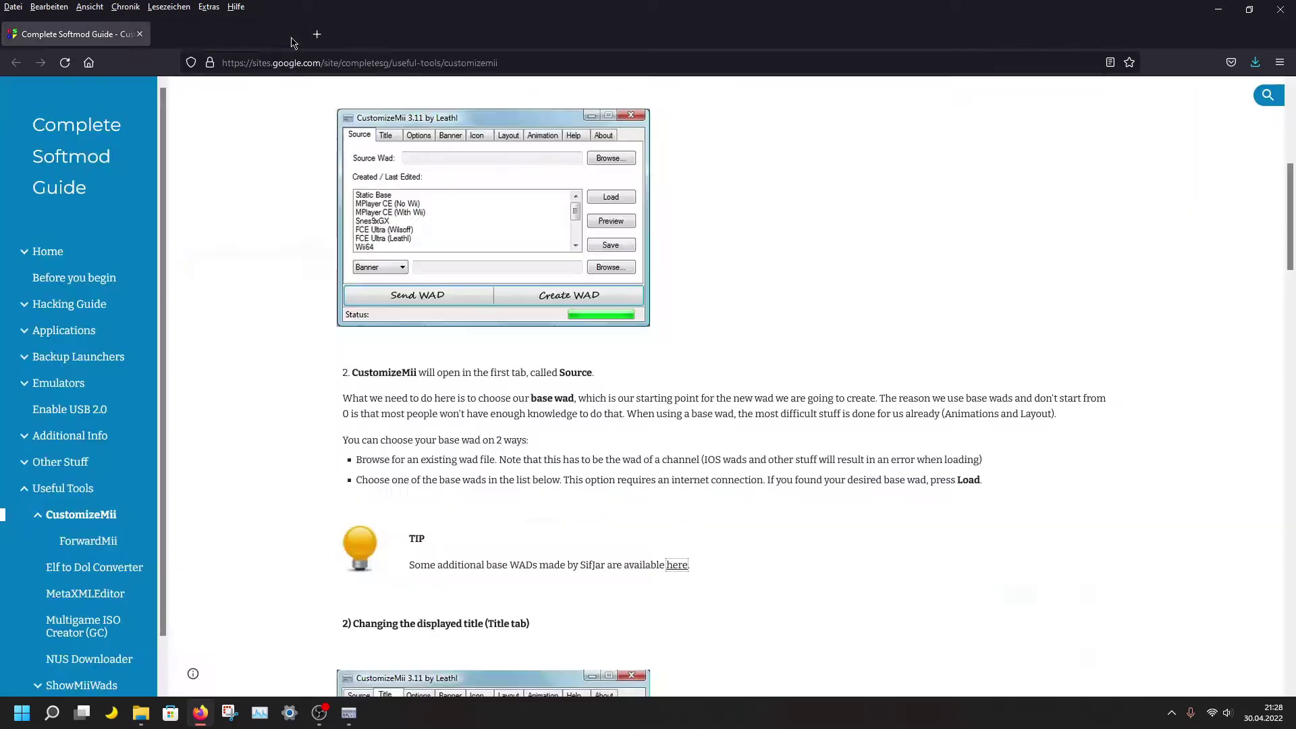
{"action": "left_click", "coordinate": [291, 34]}
Minimize Firefox to reveal CustomizeMii and check the Banner dropdown, leaving Banner selected.
{"action": "left_click", "coordinate": [1216, 8]}
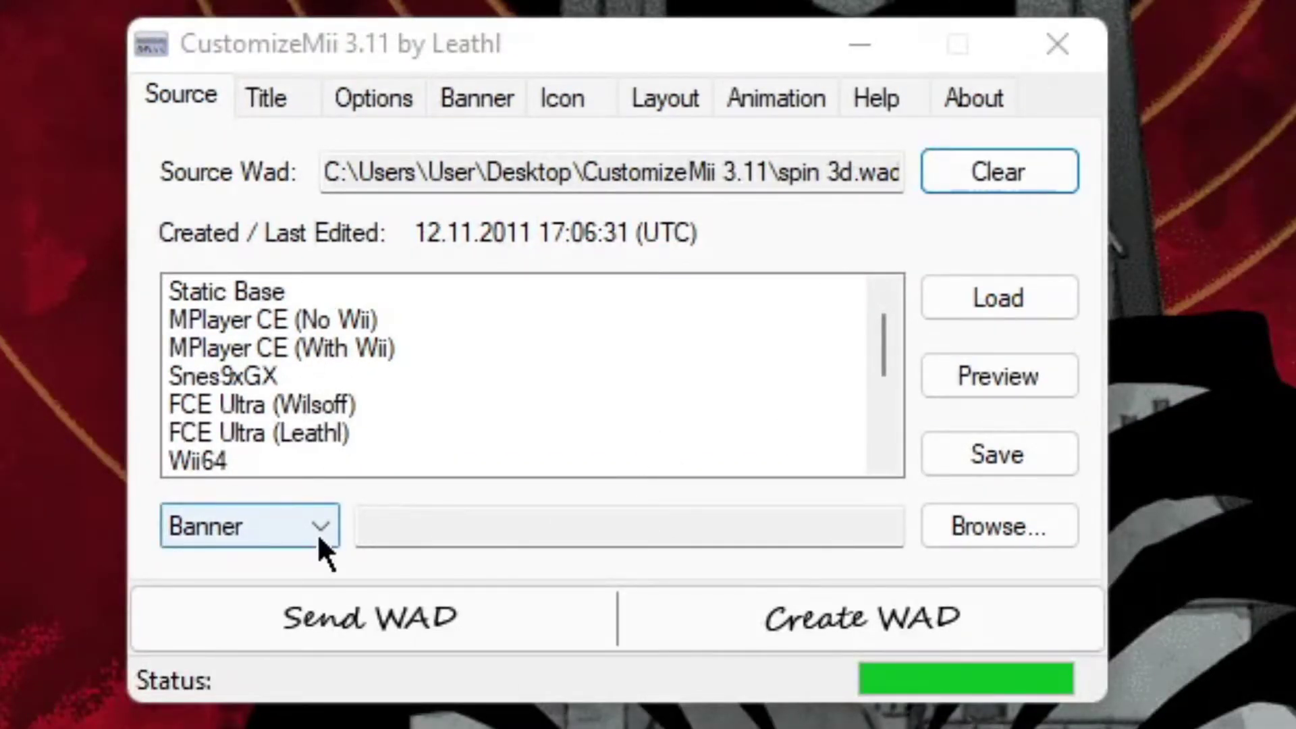
{"action": "left_click", "coordinate": [318, 534]}
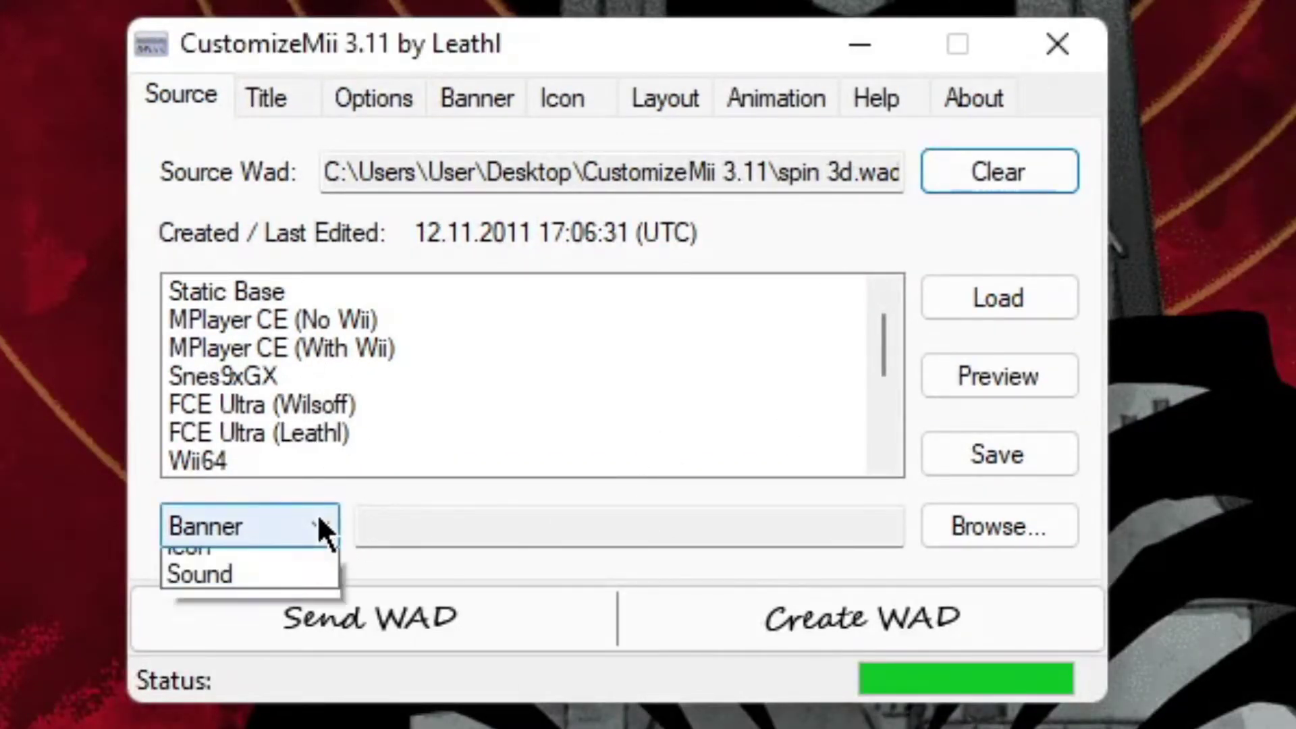
{"action": "left_click", "coordinate": [318, 530]}
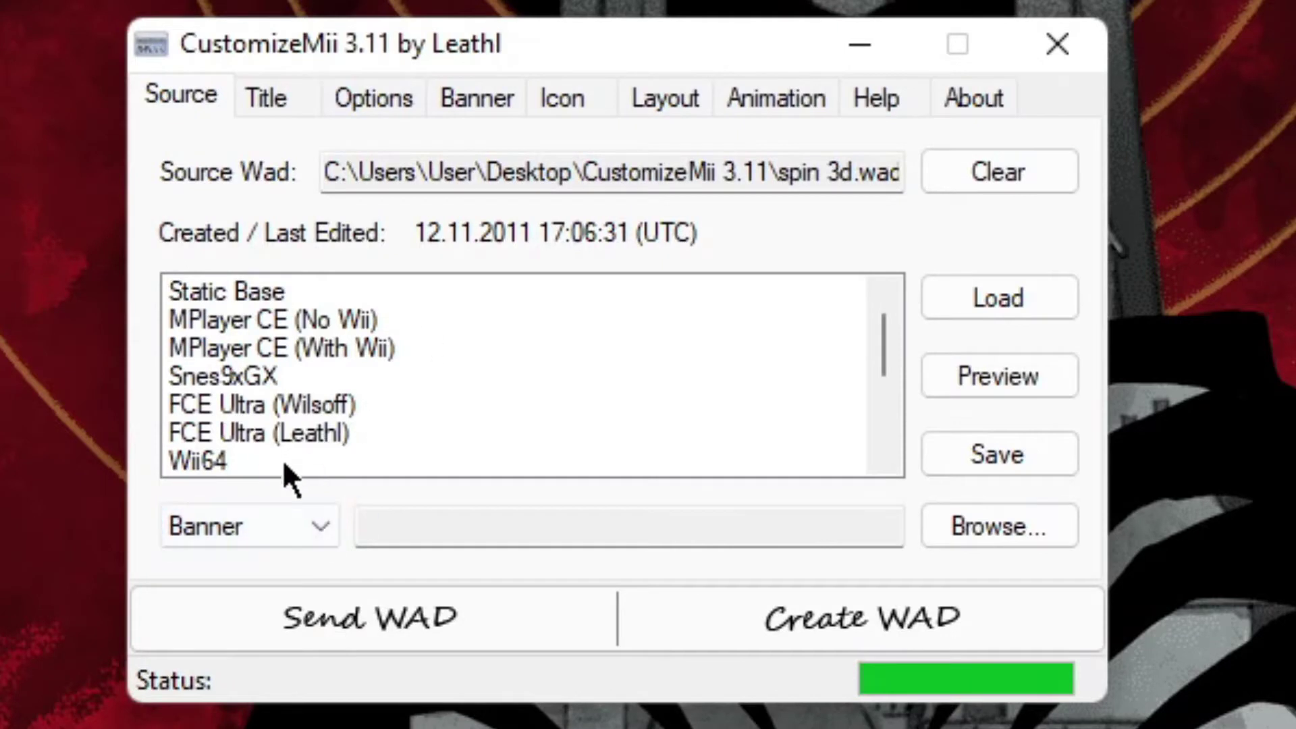
Replace the title 'SifJar Base 1' with 'Test Channel' and translate it into all eight languages.
{"action": "left_click", "coordinate": [283, 95]}
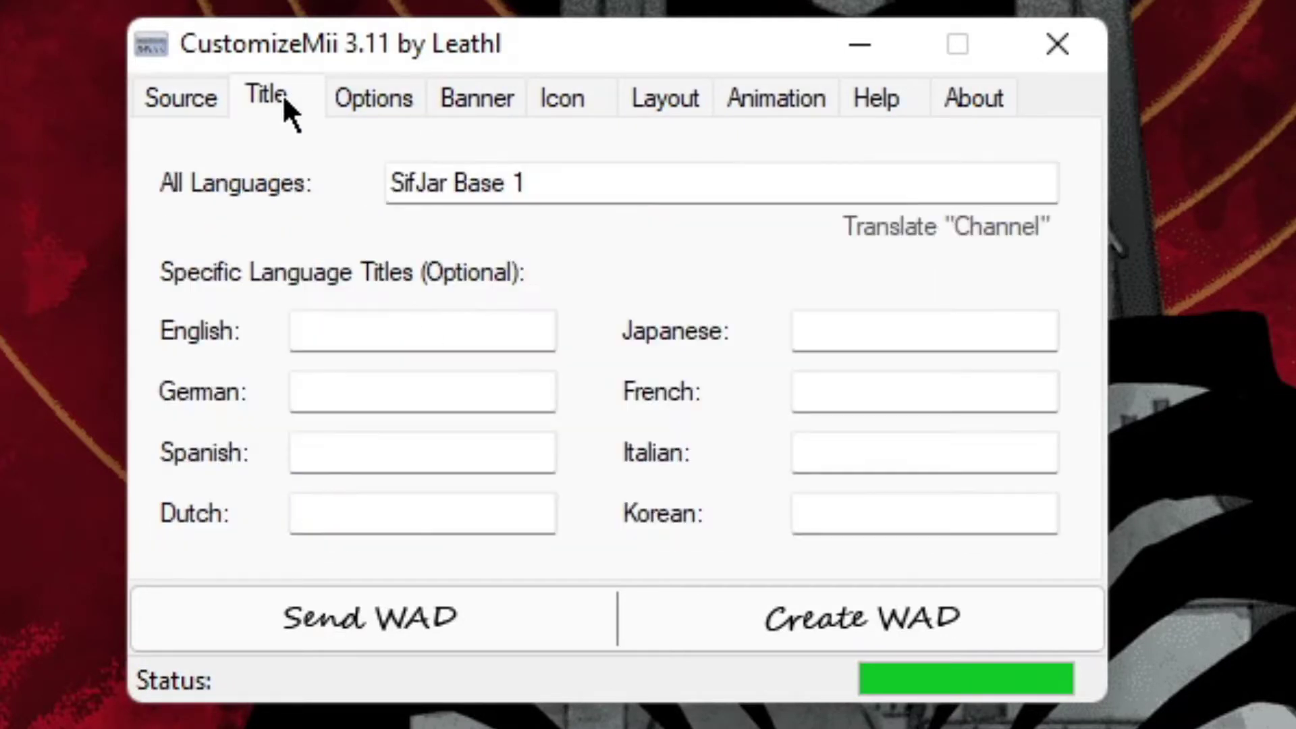
{"action": "double_click", "coordinate": [507, 177]}
{"action": "left_click", "coordinate": [507, 177]}
{"action": "left_click", "coordinate": [546, 179]}
{"action": "left_click_drag", "start_coordinate": [546, 179], "coordinate": [201, 200]}
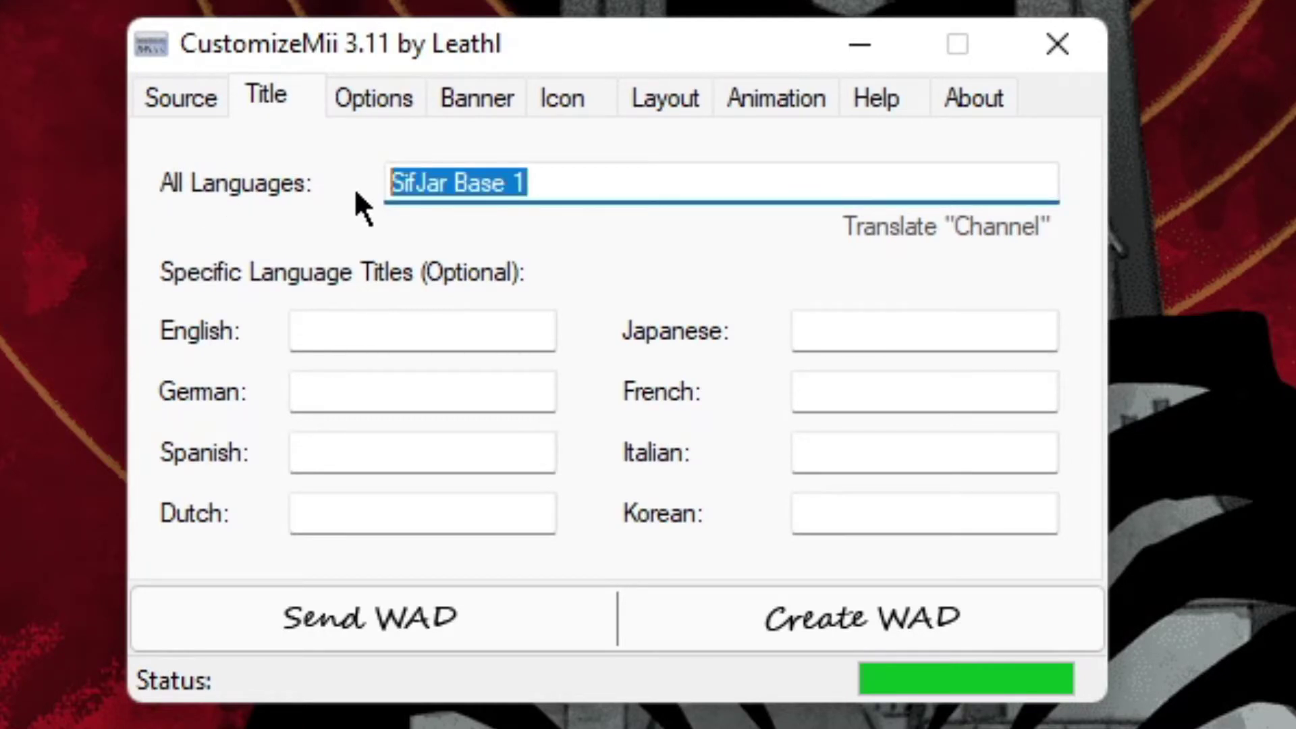
{"action": "type", "text": "M"}
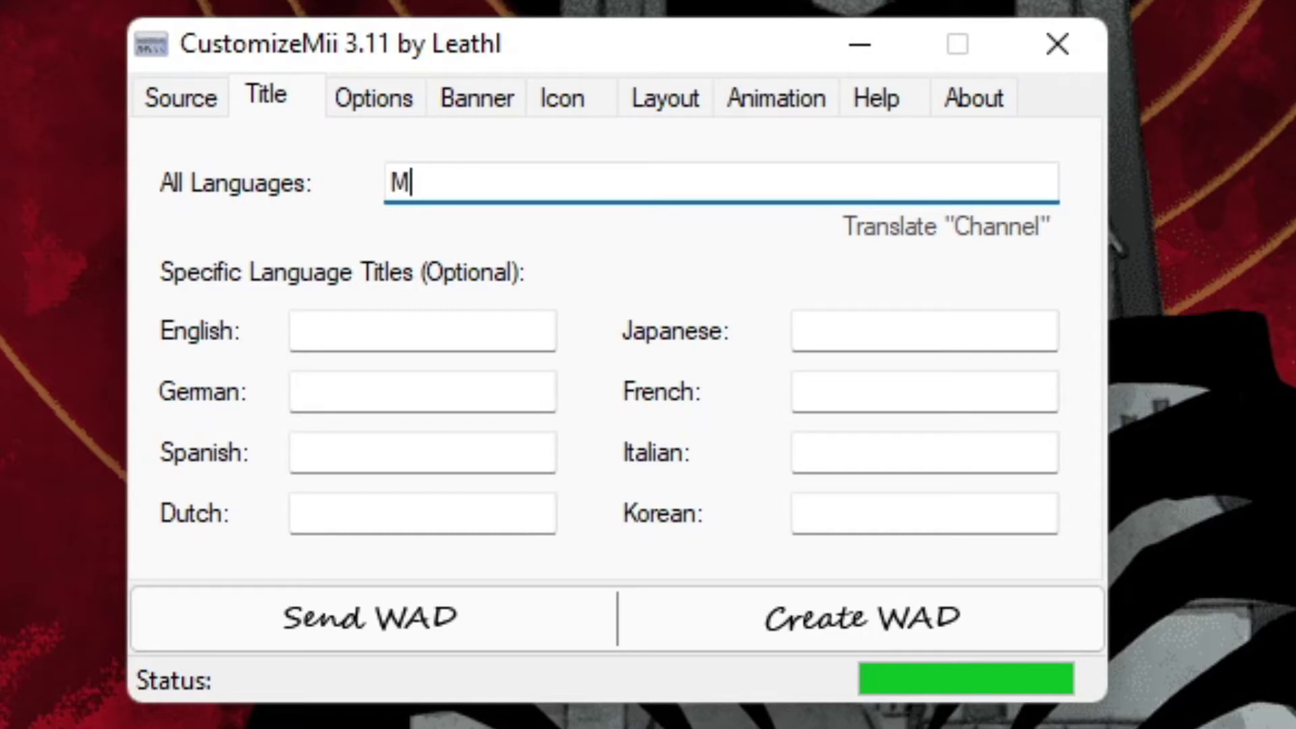
{"action": "key", "text": "BackSpace"}
{"action": "type", "text": "Test Cha"}
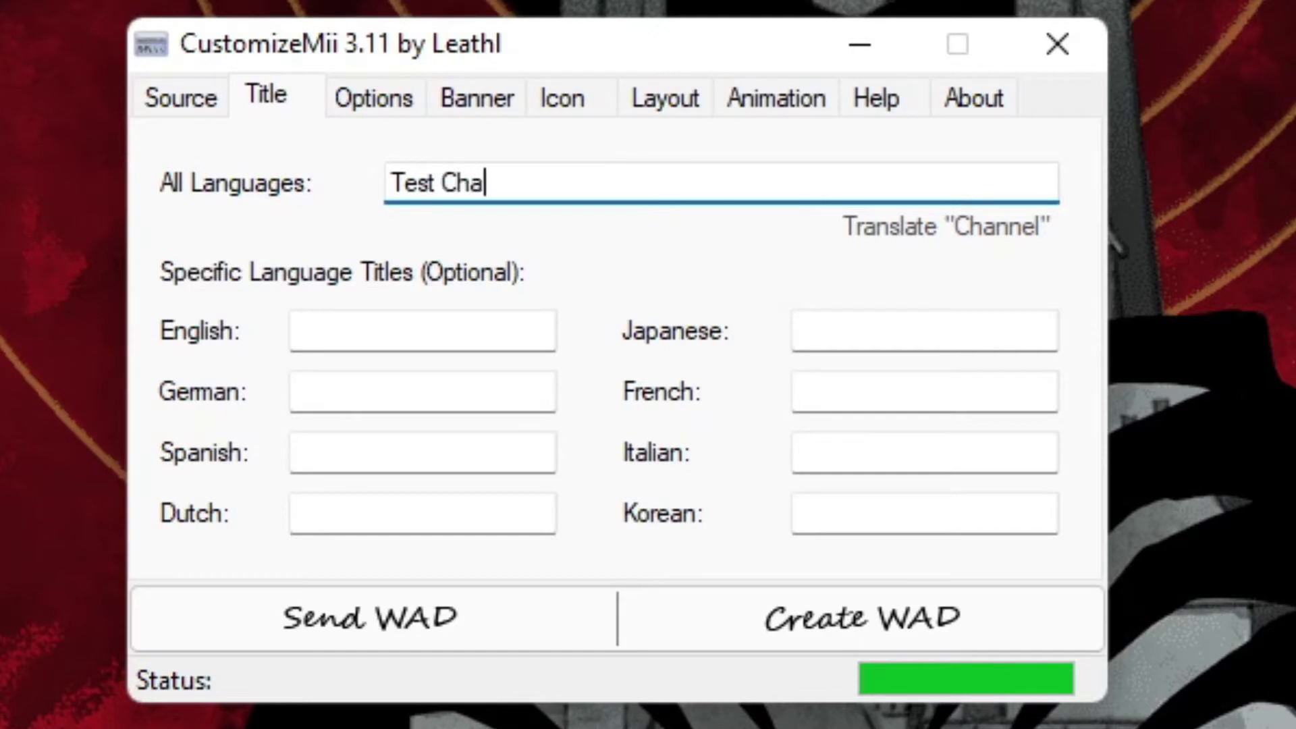
{"action": "type", "text": "nnel"}
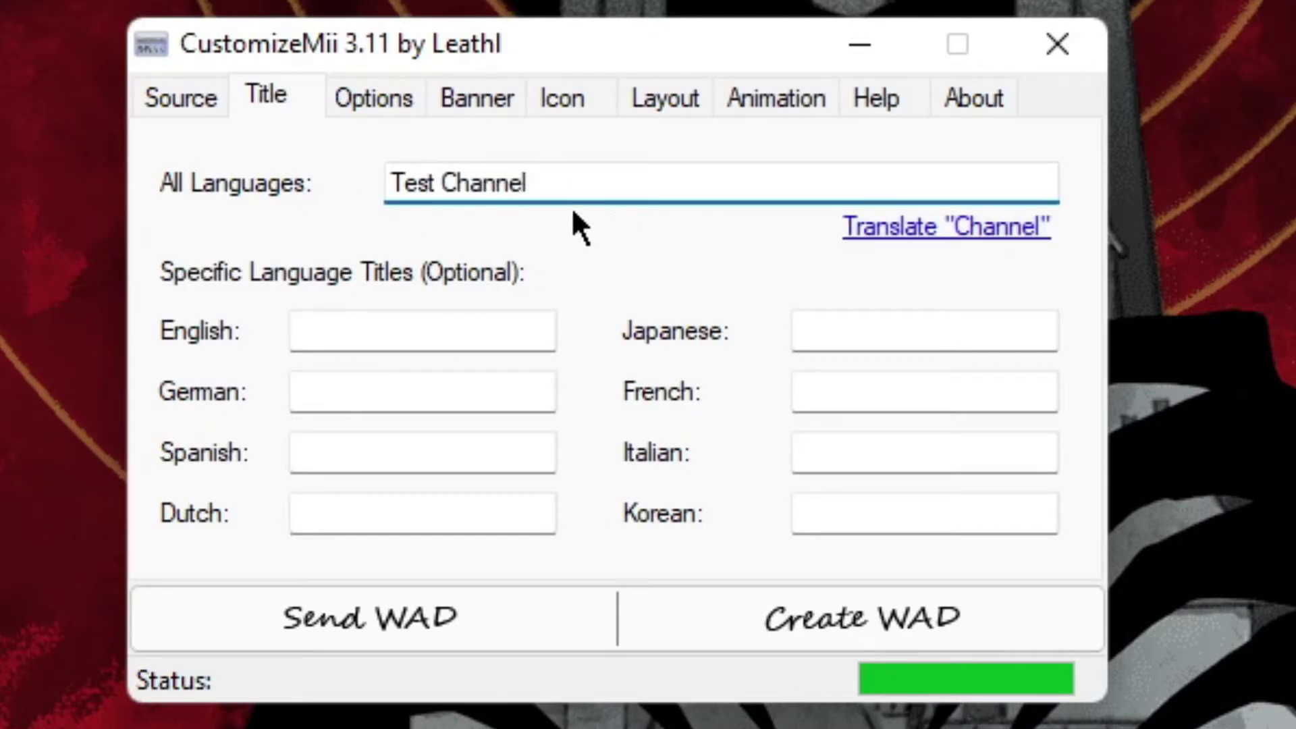
{"action": "left_click", "coordinate": [913, 232]}
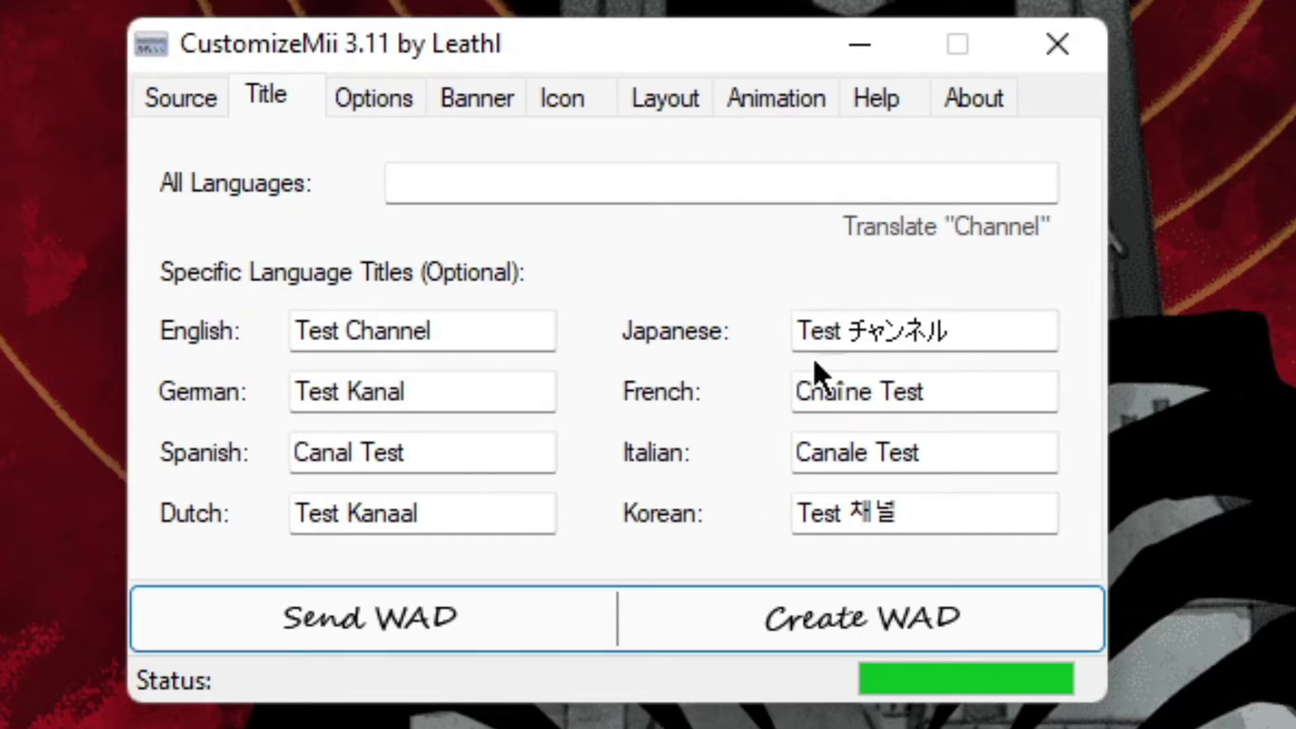
On the Options tab, keep Title ID SJB1 and bring up the New DOL choices.
{"action": "left_click", "coordinate": [391, 99]}
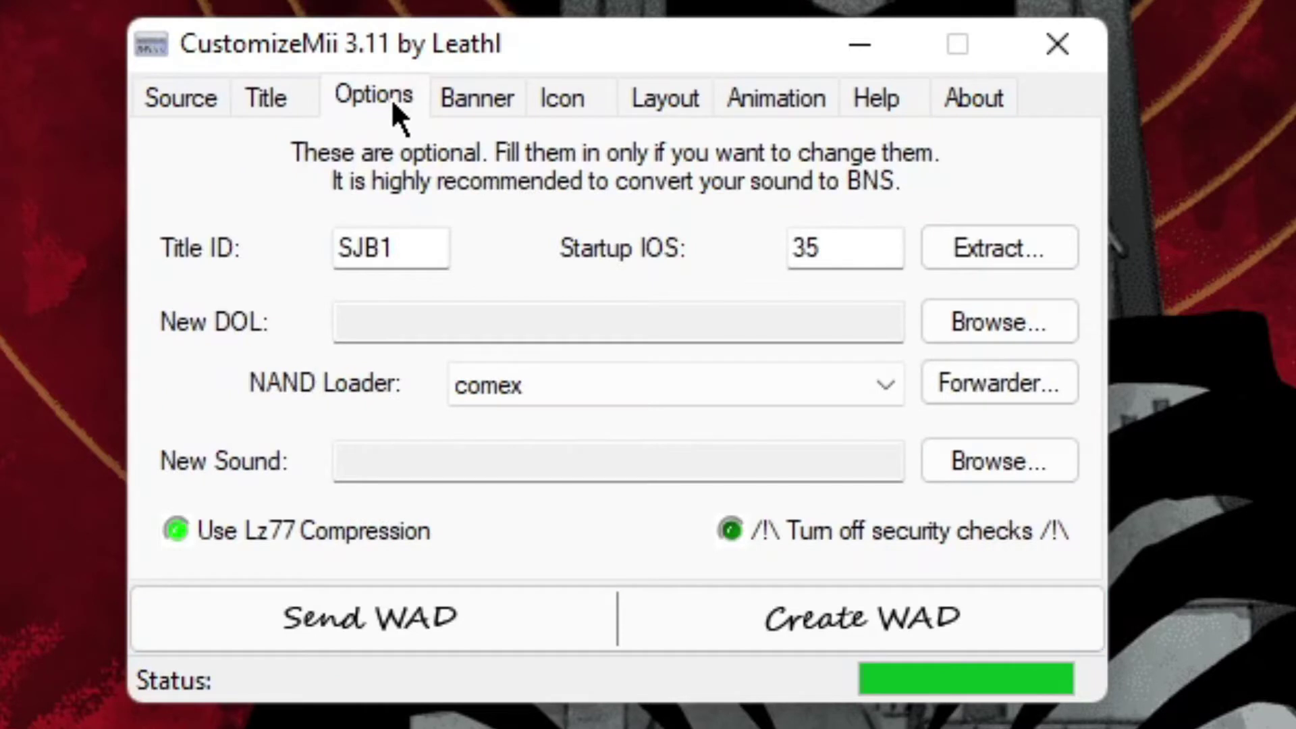
{"action": "double_click", "coordinate": [406, 240]}
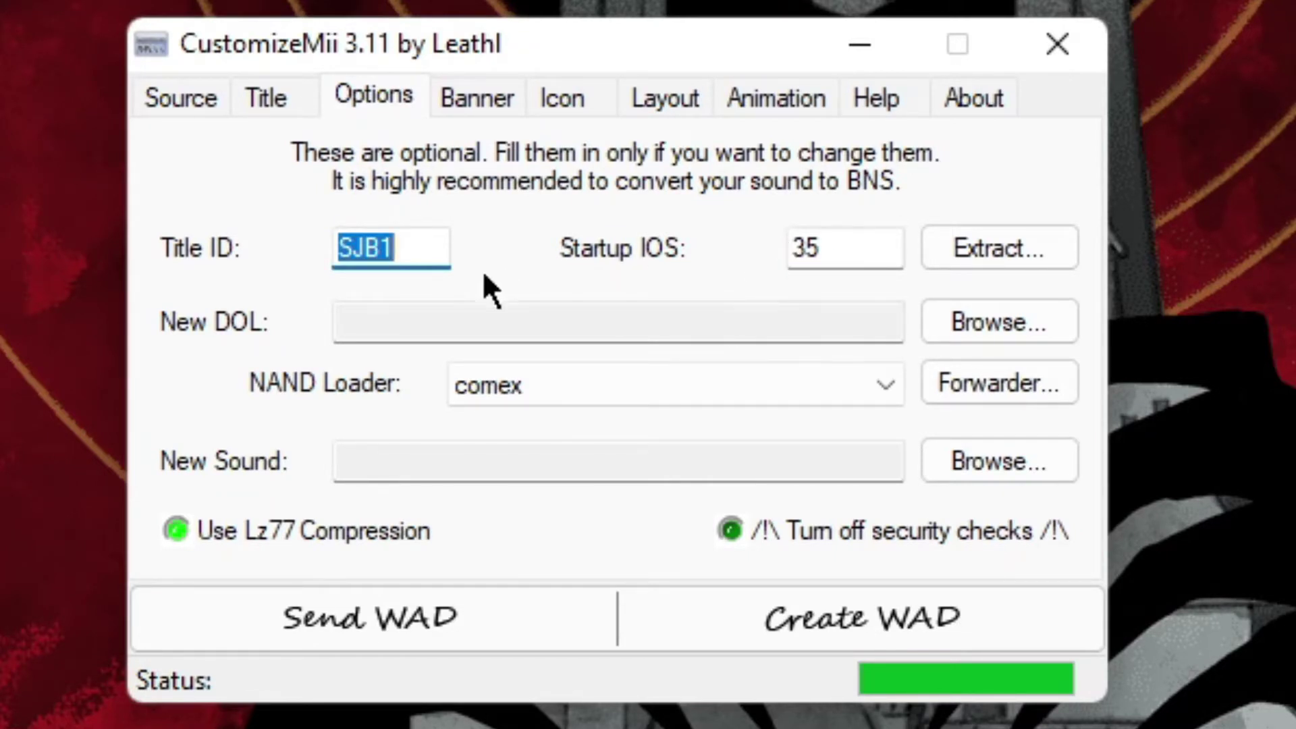
{"action": "left_click", "coordinate": [400, 247]}
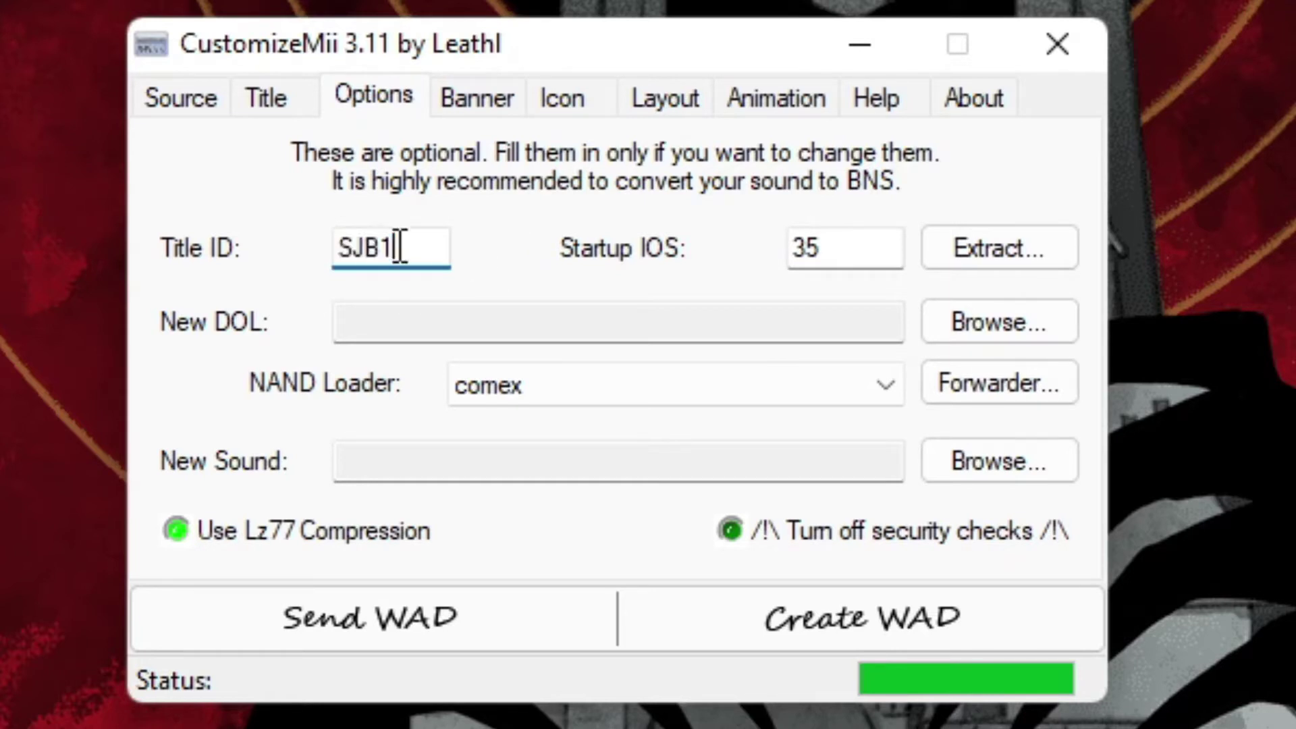
{"action": "left_click", "coordinate": [973, 322]}
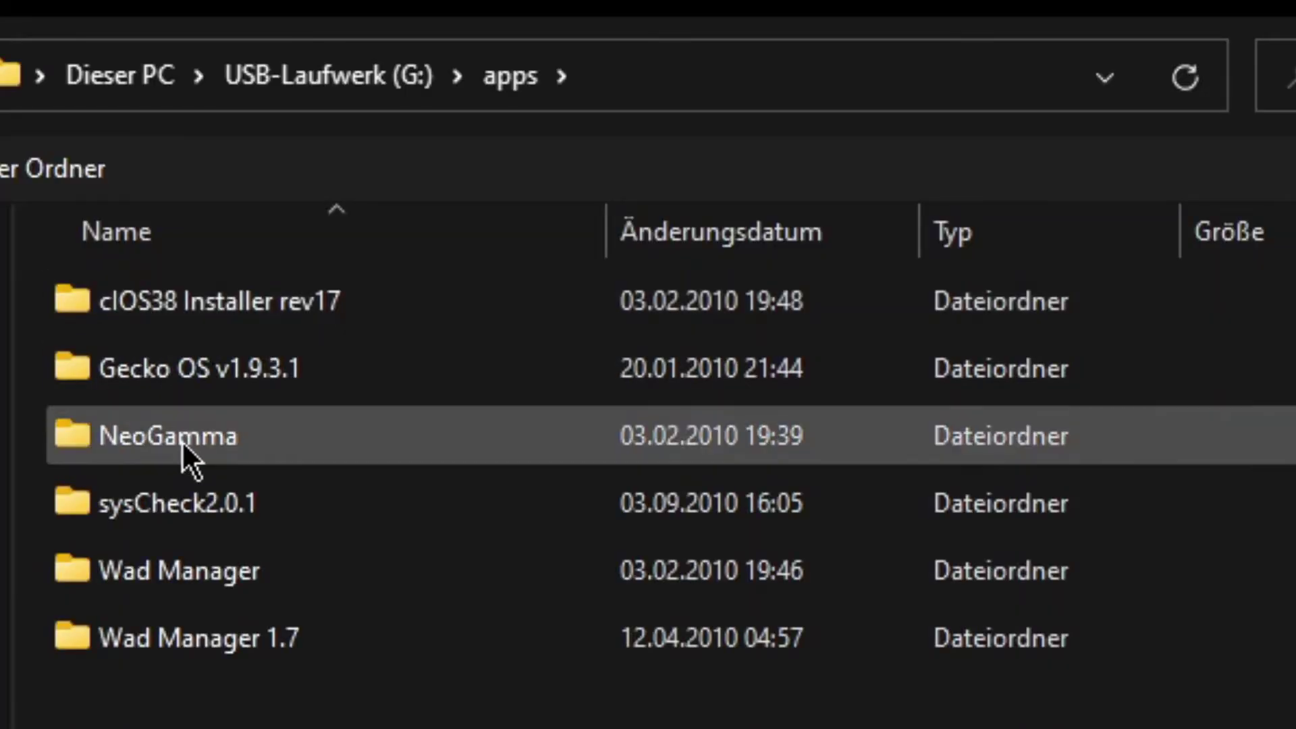
Pick boot.dol from G:\apps\Wad Manager as the new DOL.
{"action": "double_click", "coordinate": [249, 589]}
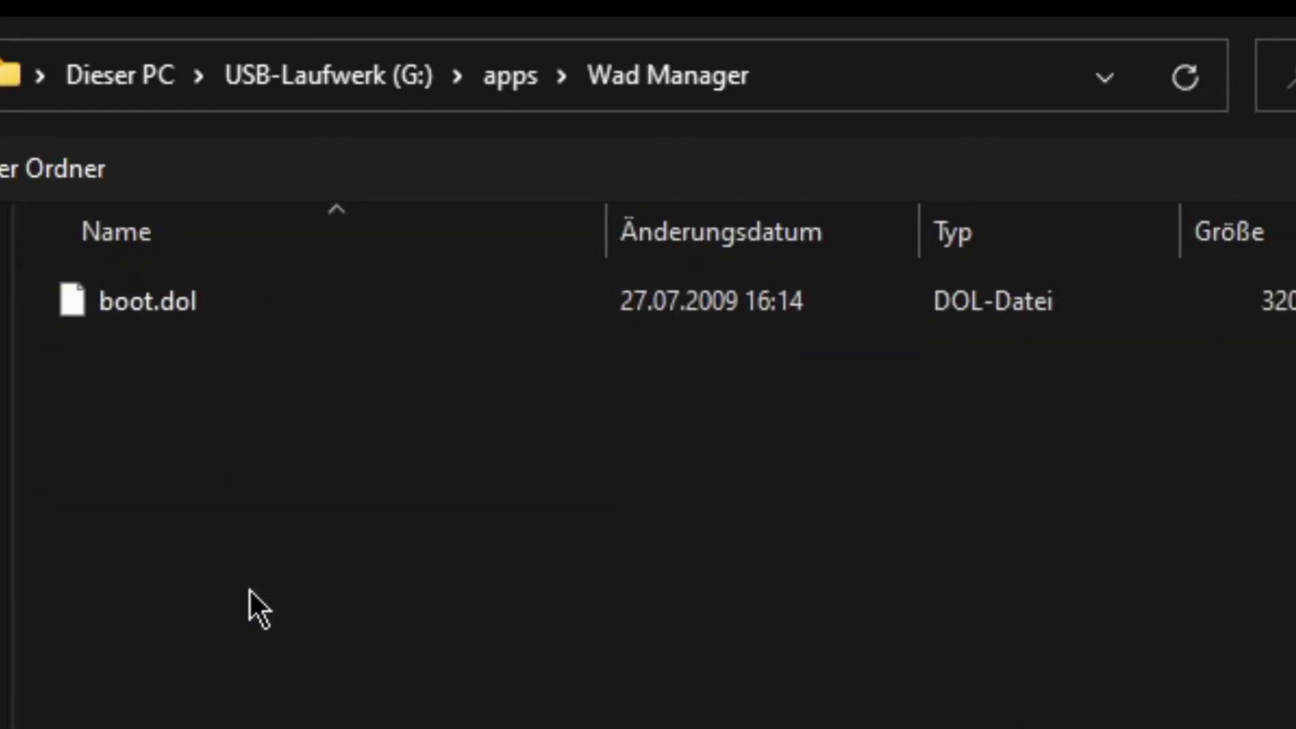
{"action": "left_click", "coordinate": [262, 321]}
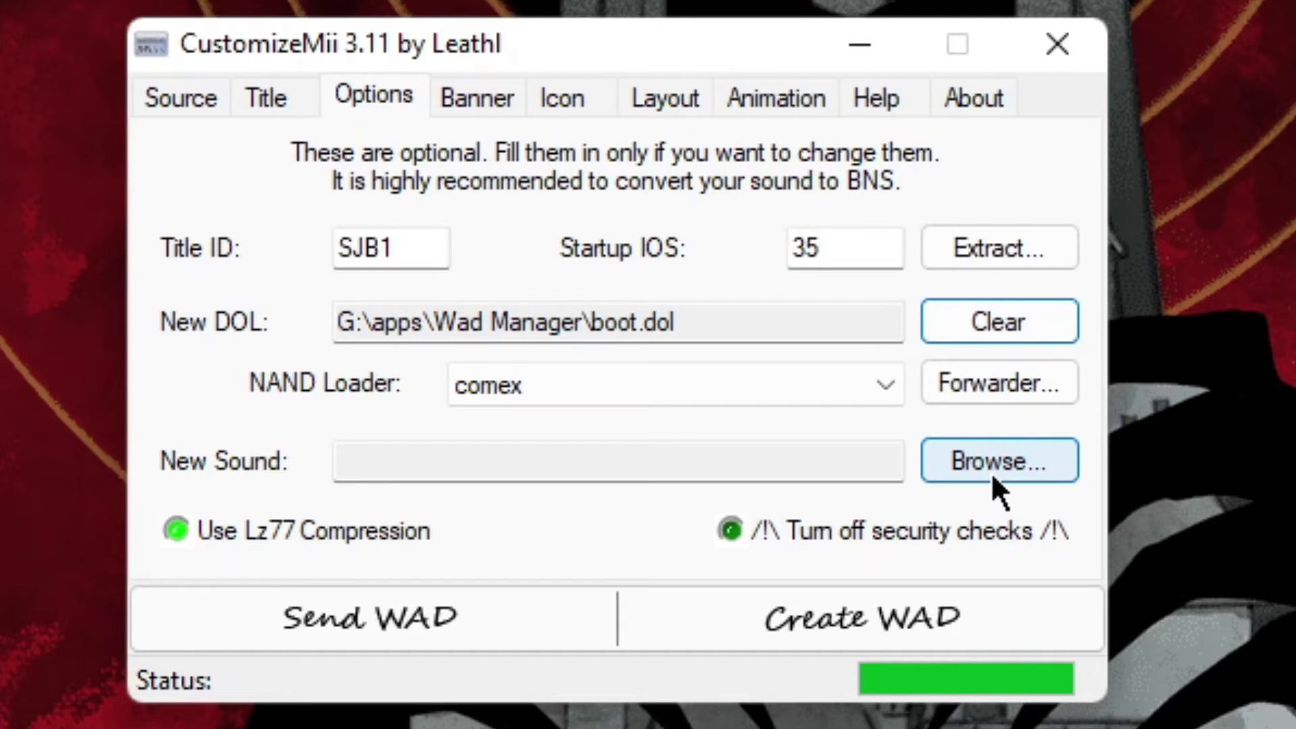
Choose Convert To BNS from the New Sound options.
{"action": "left_click", "coordinate": [993, 474]}
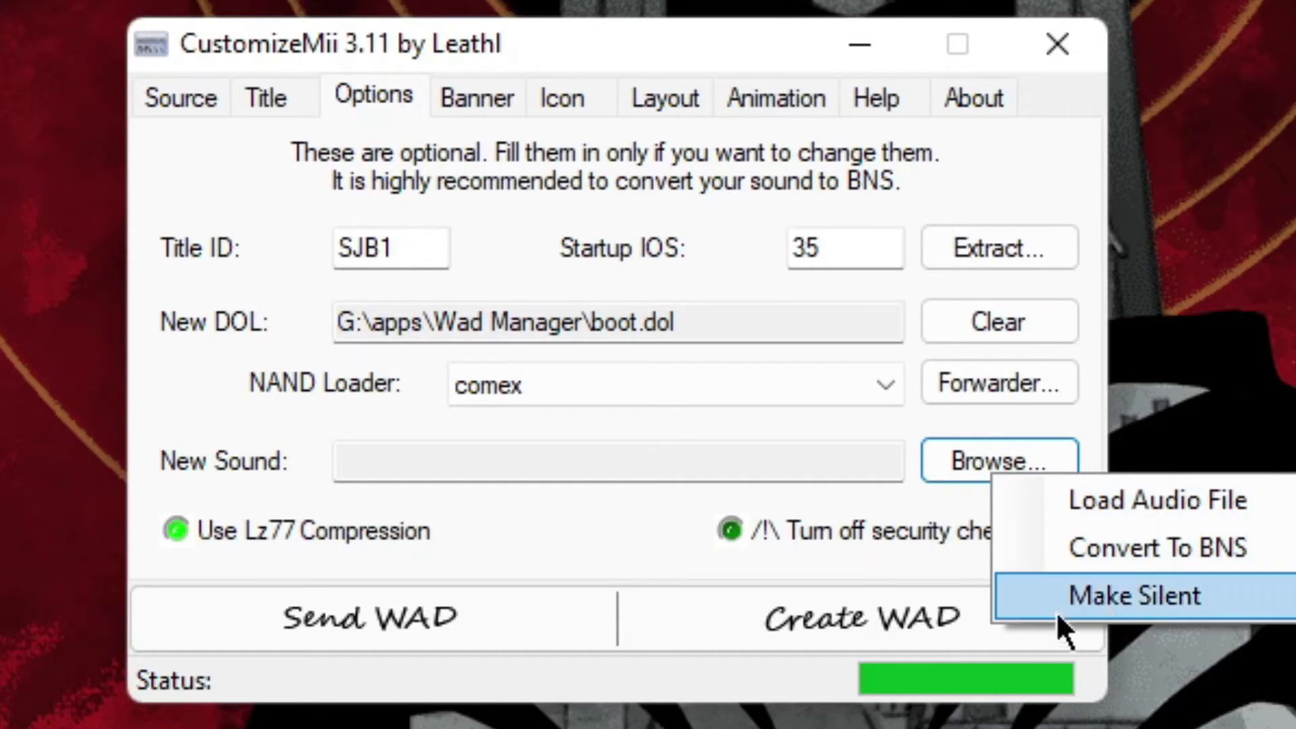
{"action": "left_click", "coordinate": [1104, 556]}
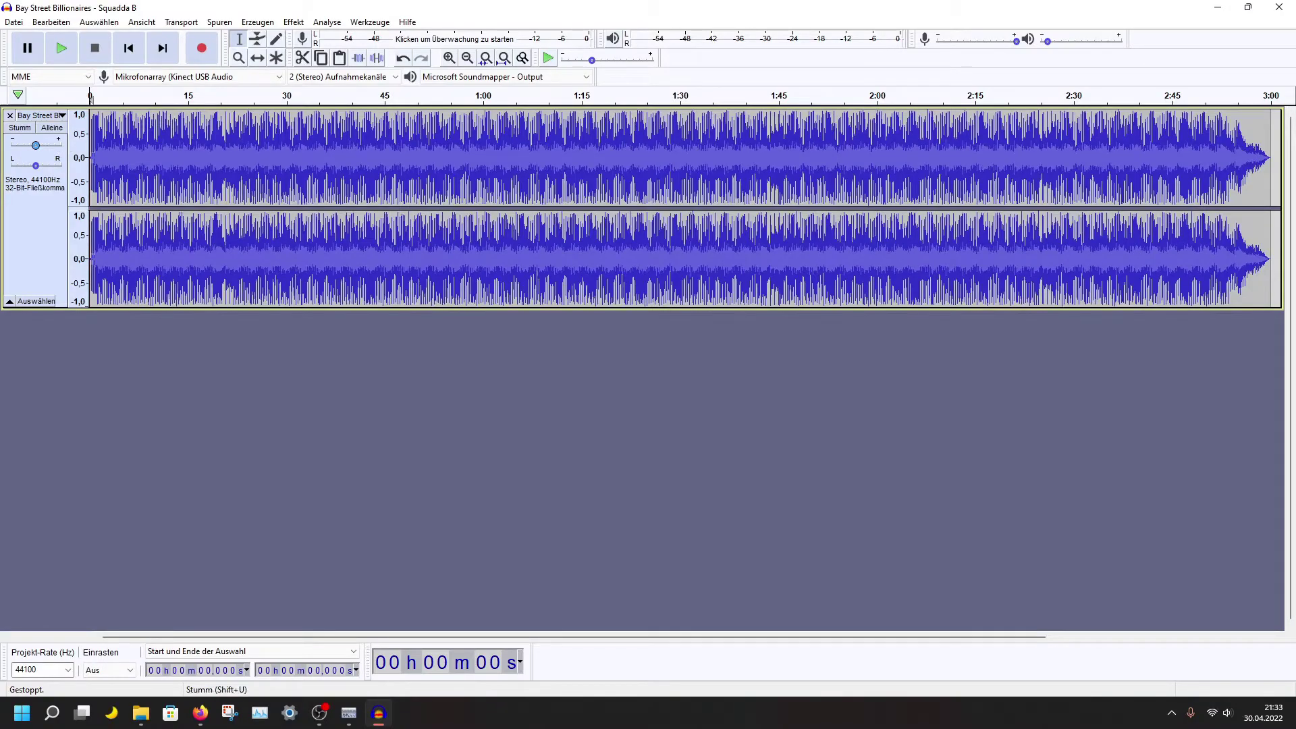
Export the Squadda B track as a WAV named 'test', skip metadata, and close the project.
{"action": "left_click", "coordinate": [14, 21]}
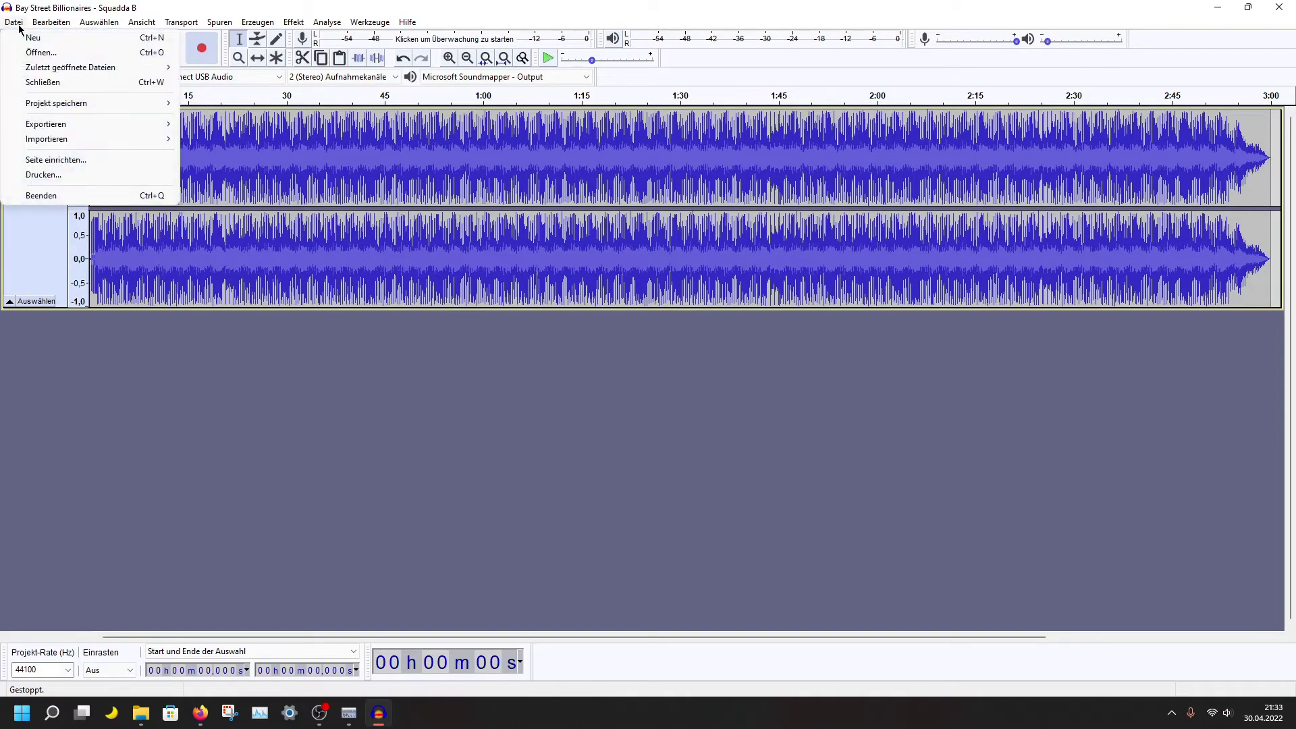
{"action": "mouse_move", "coordinate": [64, 127]}
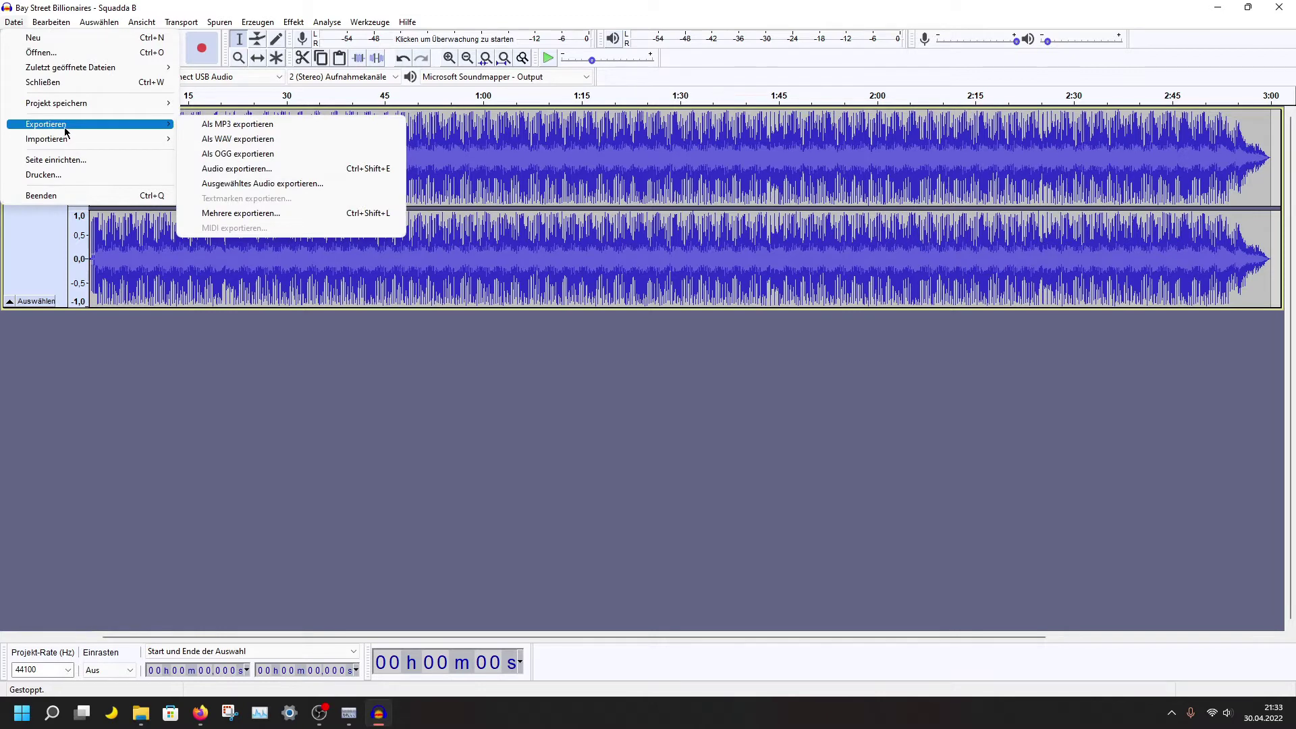
{"action": "left_click", "coordinate": [231, 140]}
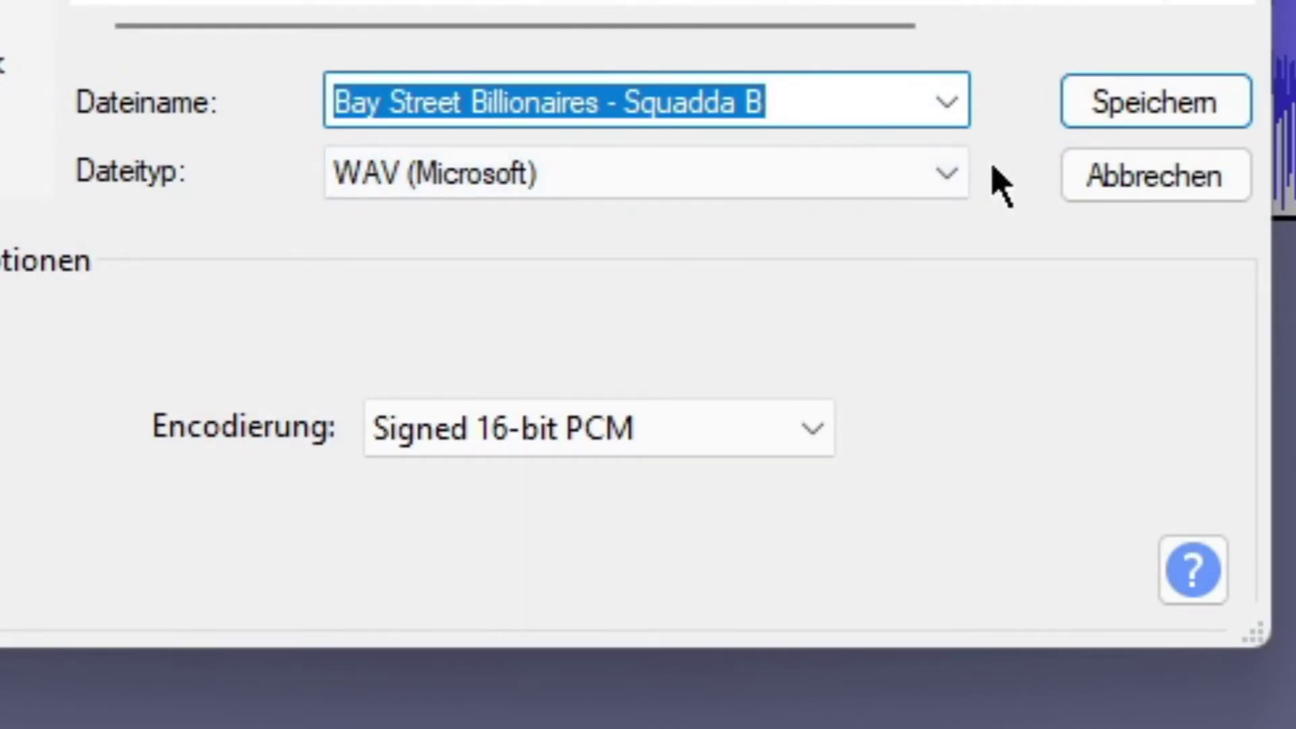
{"action": "left_click_drag", "start_coordinate": [817, 94], "coordinate": [645, 100]}
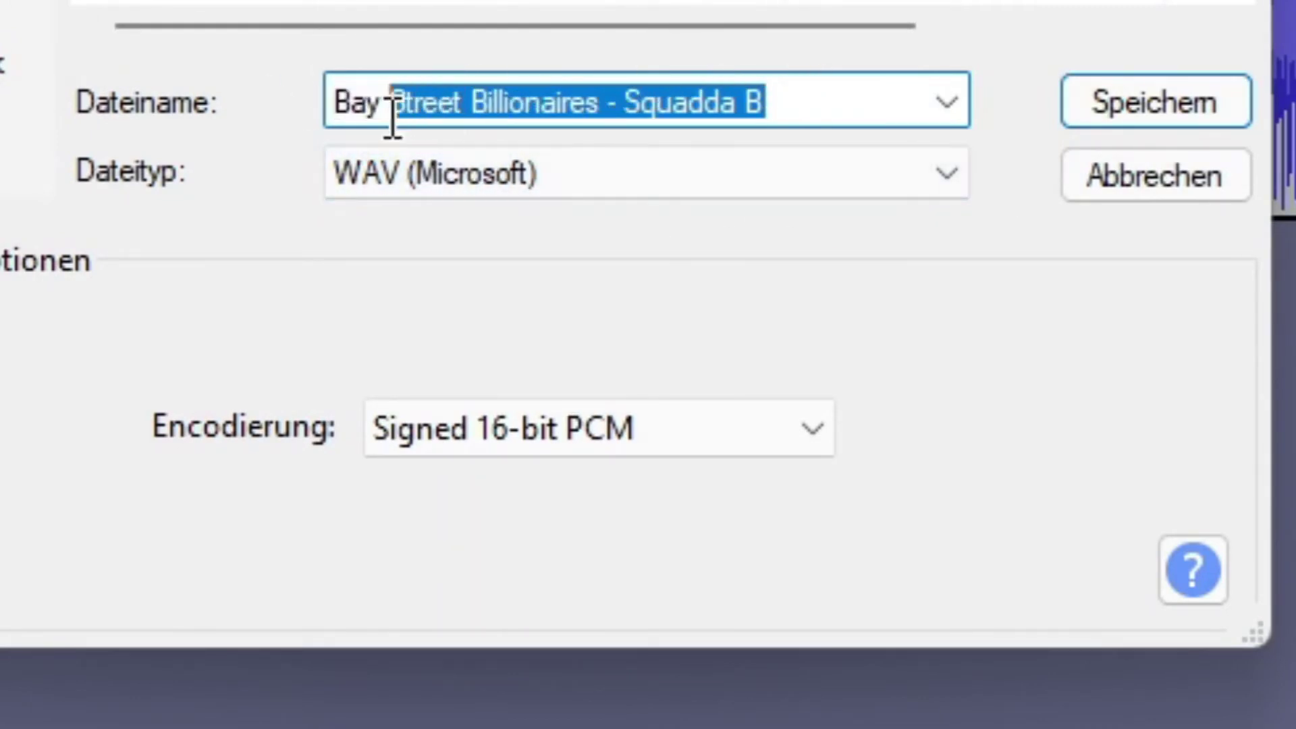
{"action": "left_click_drag", "start_coordinate": [381, 127], "coordinate": [341, 159]}
{"action": "key", "text": "BackSpace"}
{"action": "type", "text": "test"}
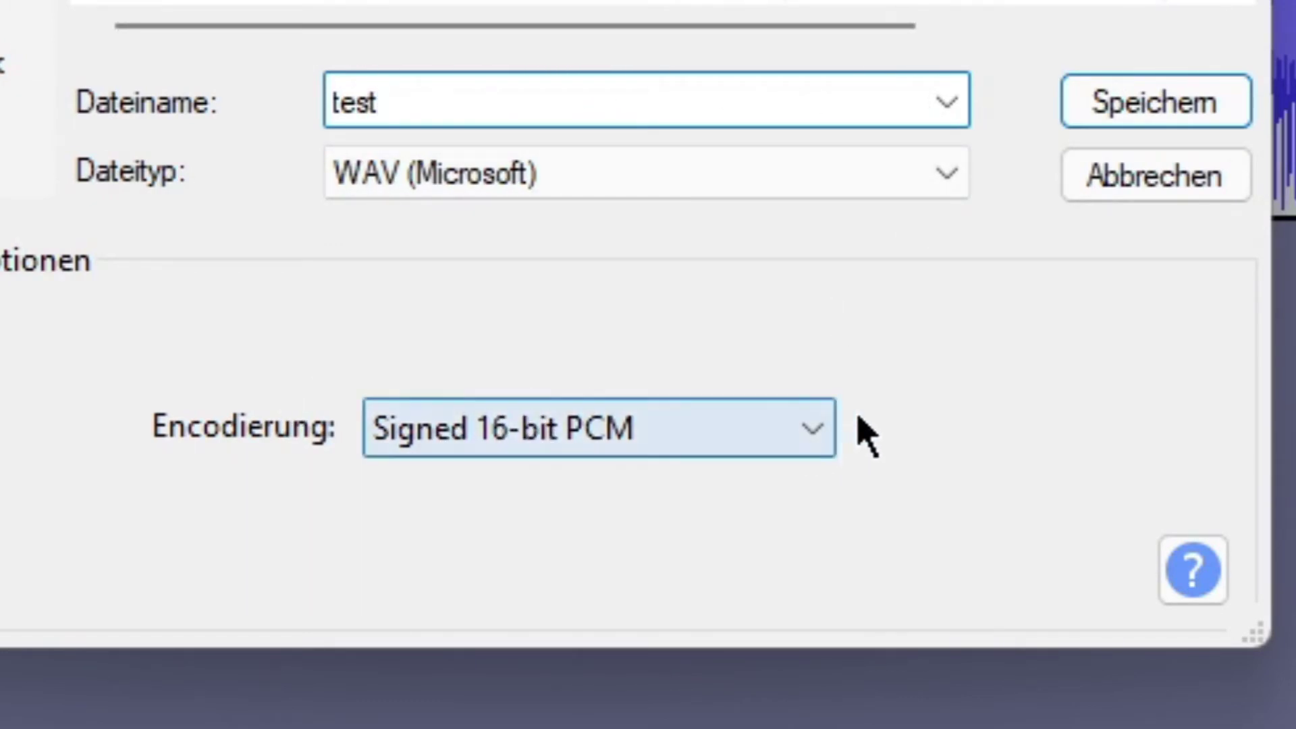
{"action": "left_click", "coordinate": [1178, 127]}
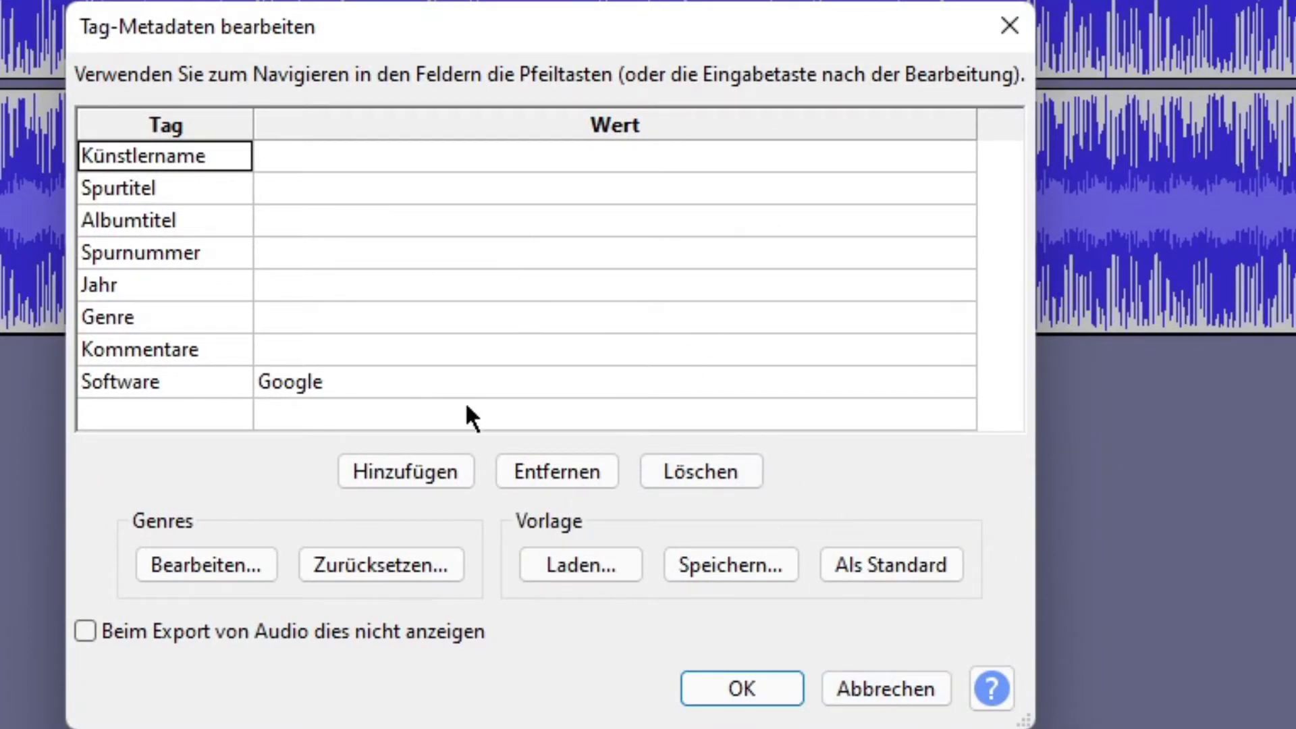
{"action": "left_click", "coordinate": [897, 679]}
{"action": "key", "text": "ctrl+w"}
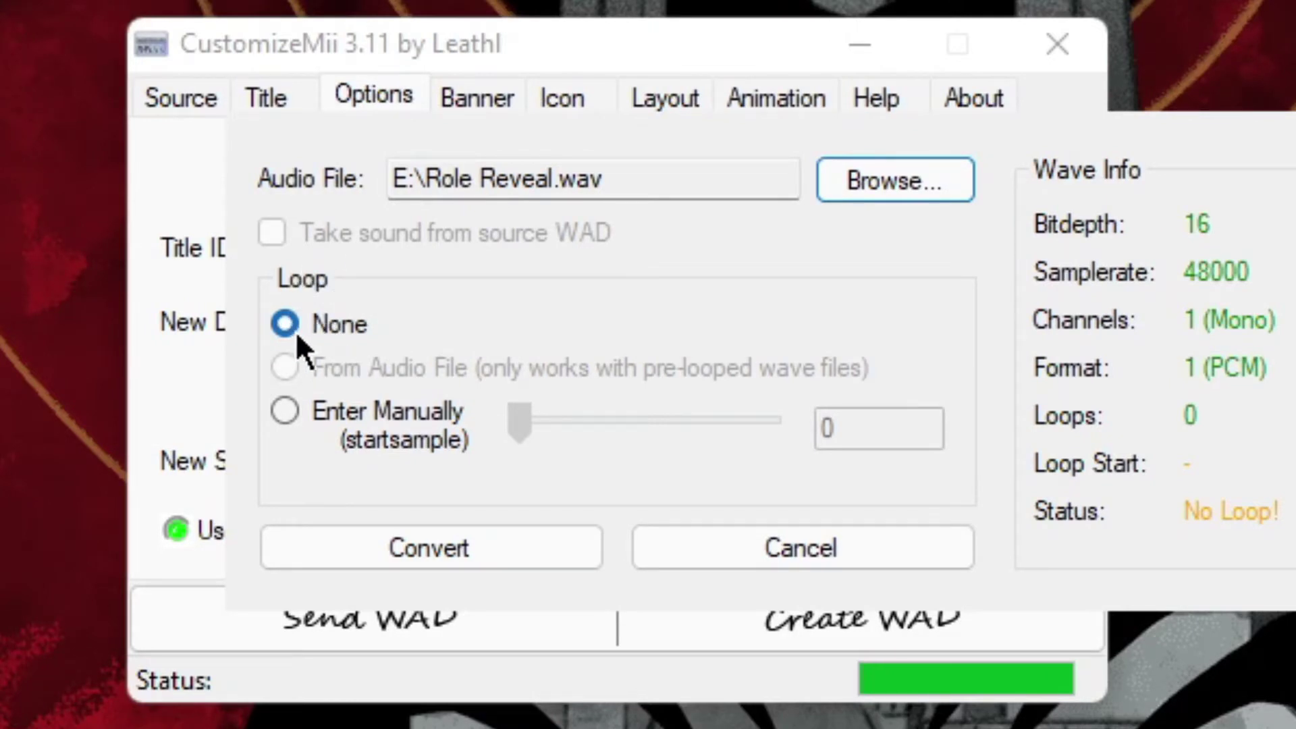
After trying a manual loop start, set Loop back to None and convert Role Reveal.wav to BNS.
{"action": "left_click", "coordinate": [285, 411]}
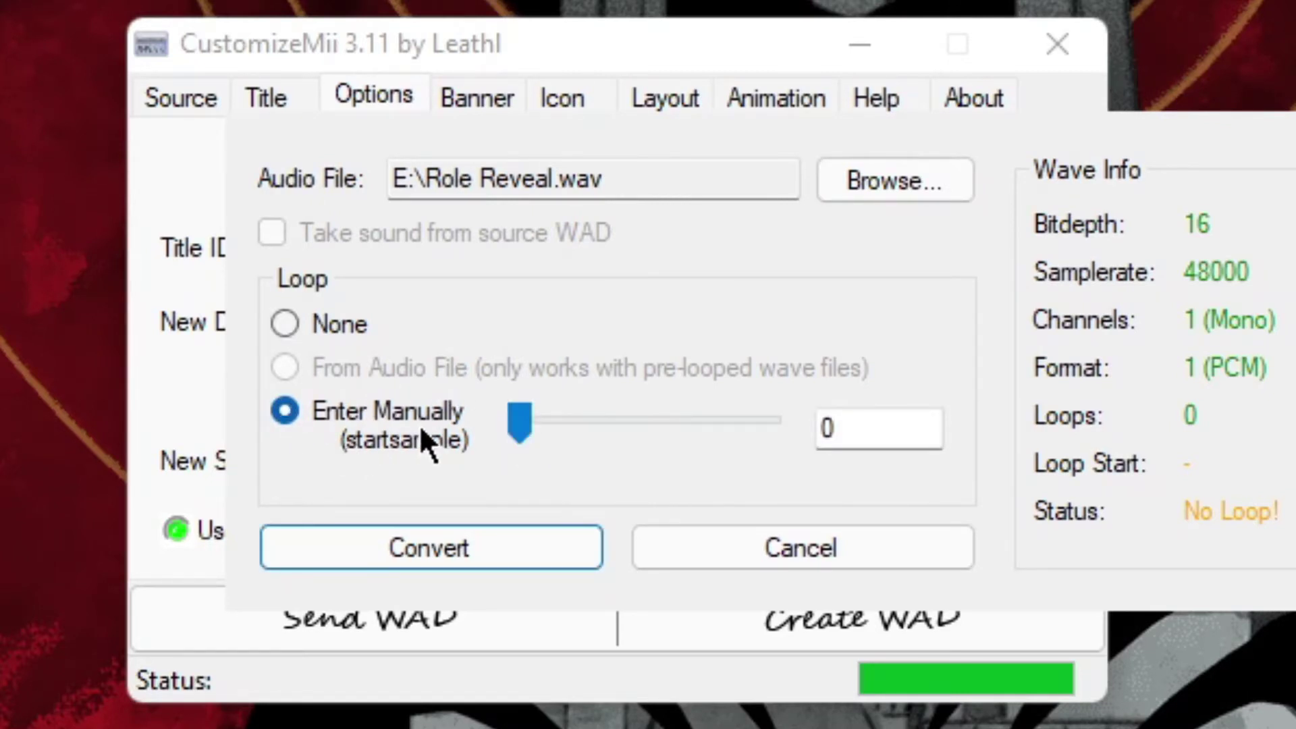
{"action": "left_click_drag", "start_coordinate": [530, 421], "coordinate": [457, 483]}
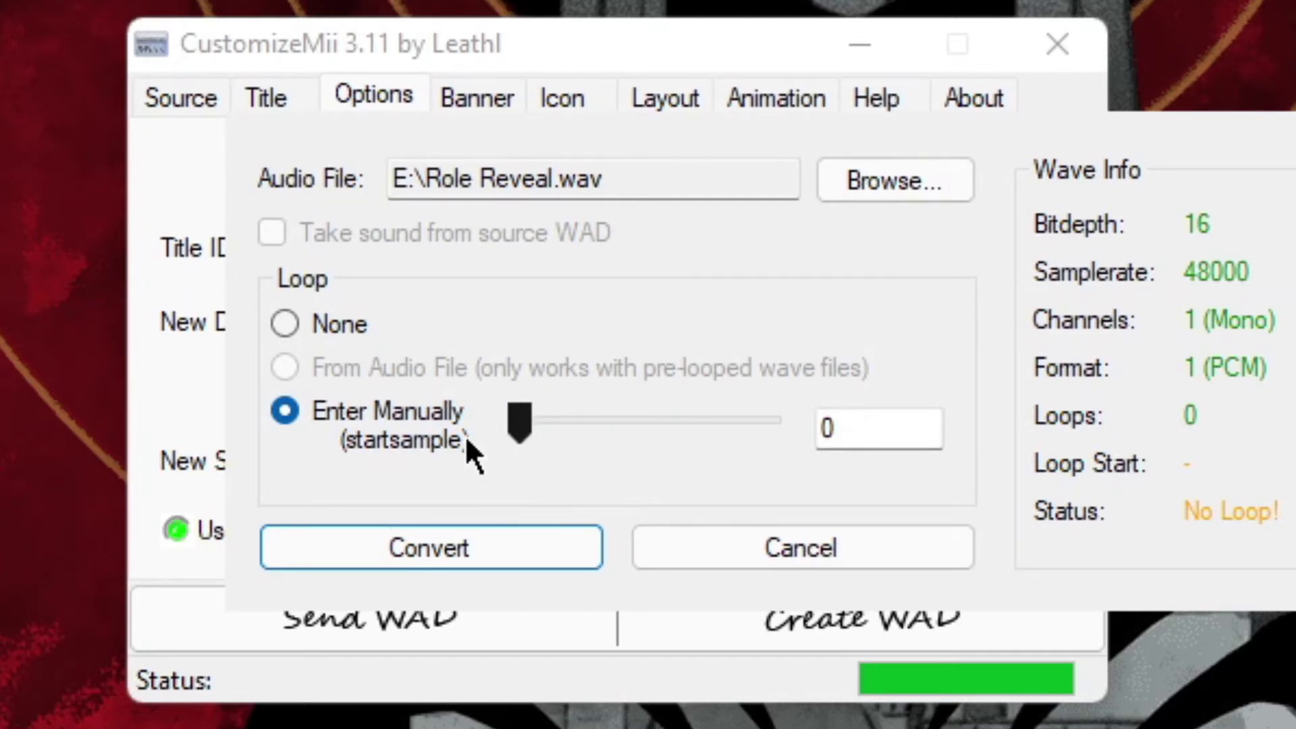
{"action": "left_click", "coordinate": [309, 326]}
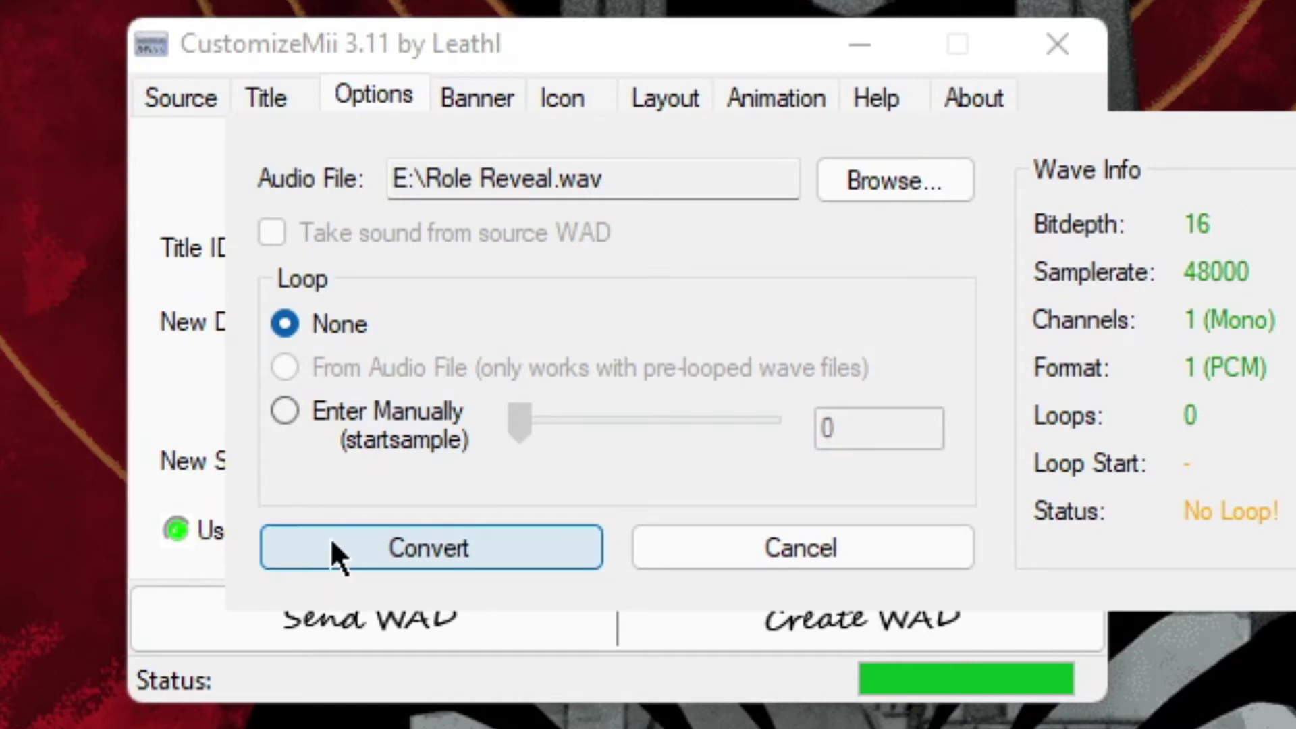
{"action": "left_click", "coordinate": [331, 544]}
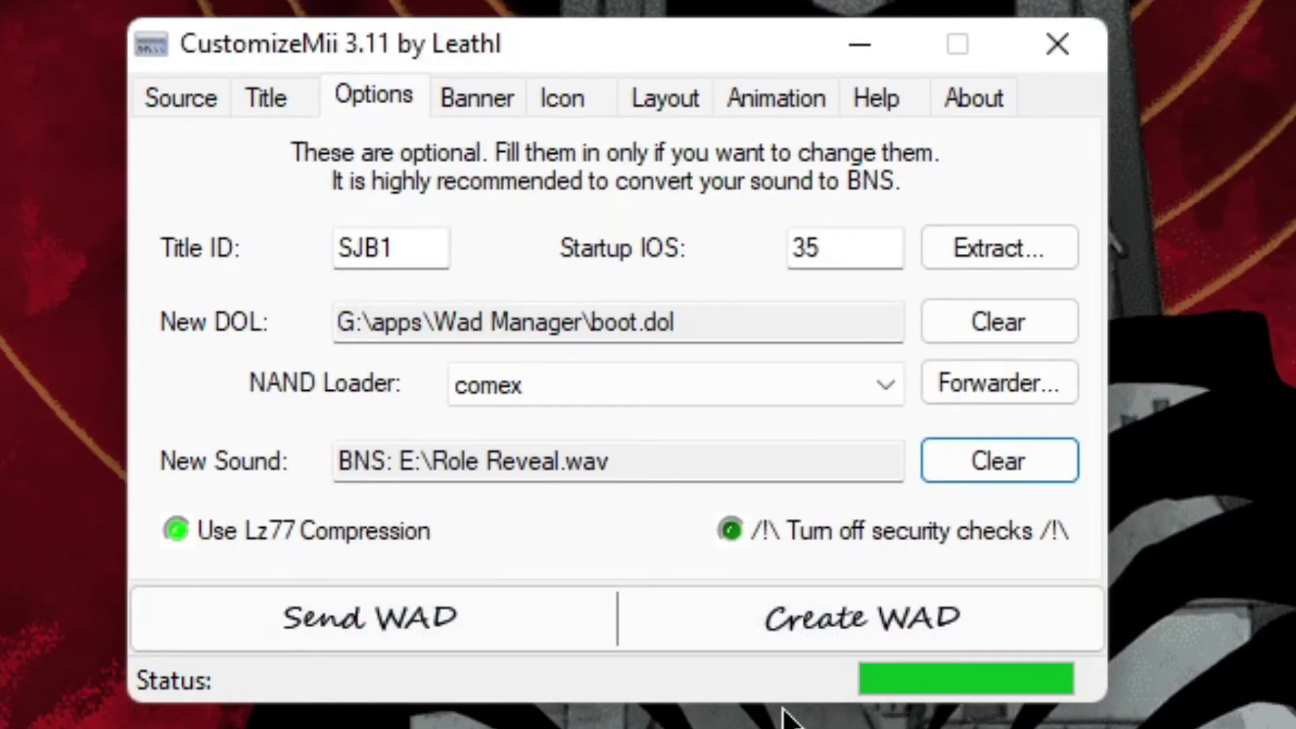
{"action": "left_click", "coordinate": [182, 534]}
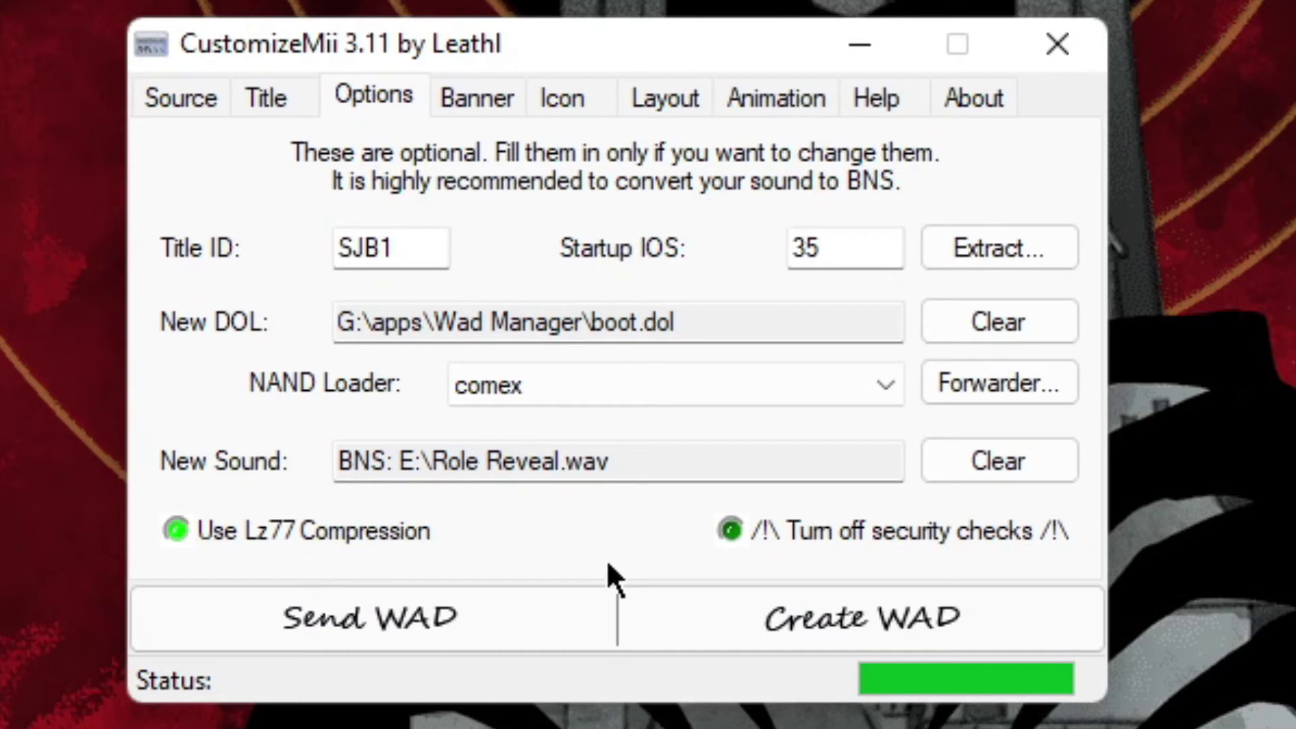
Preview the WadderMain.tpl banner texture, then select BannerBack.tpl.
{"action": "mouse_move", "coordinate": [769, 538]}
{"action": "left_click", "coordinate": [478, 99]}
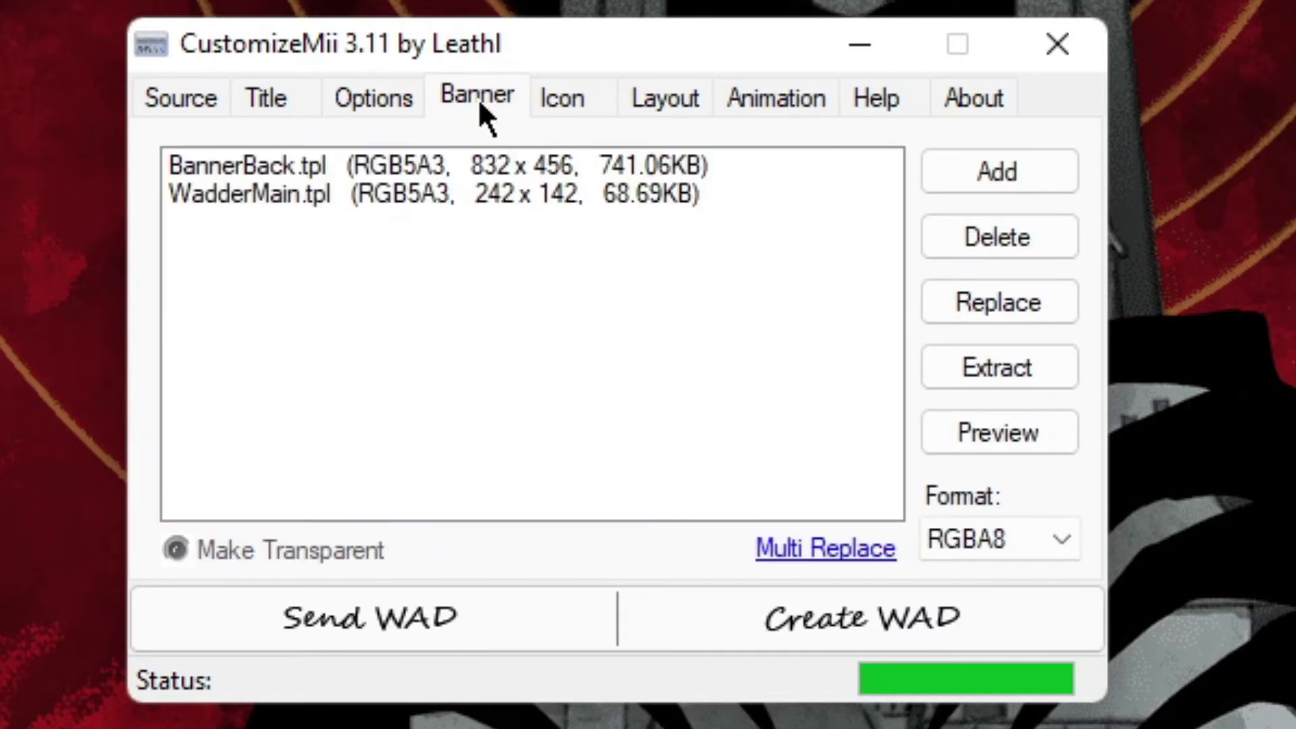
{"action": "left_click", "coordinate": [457, 189]}
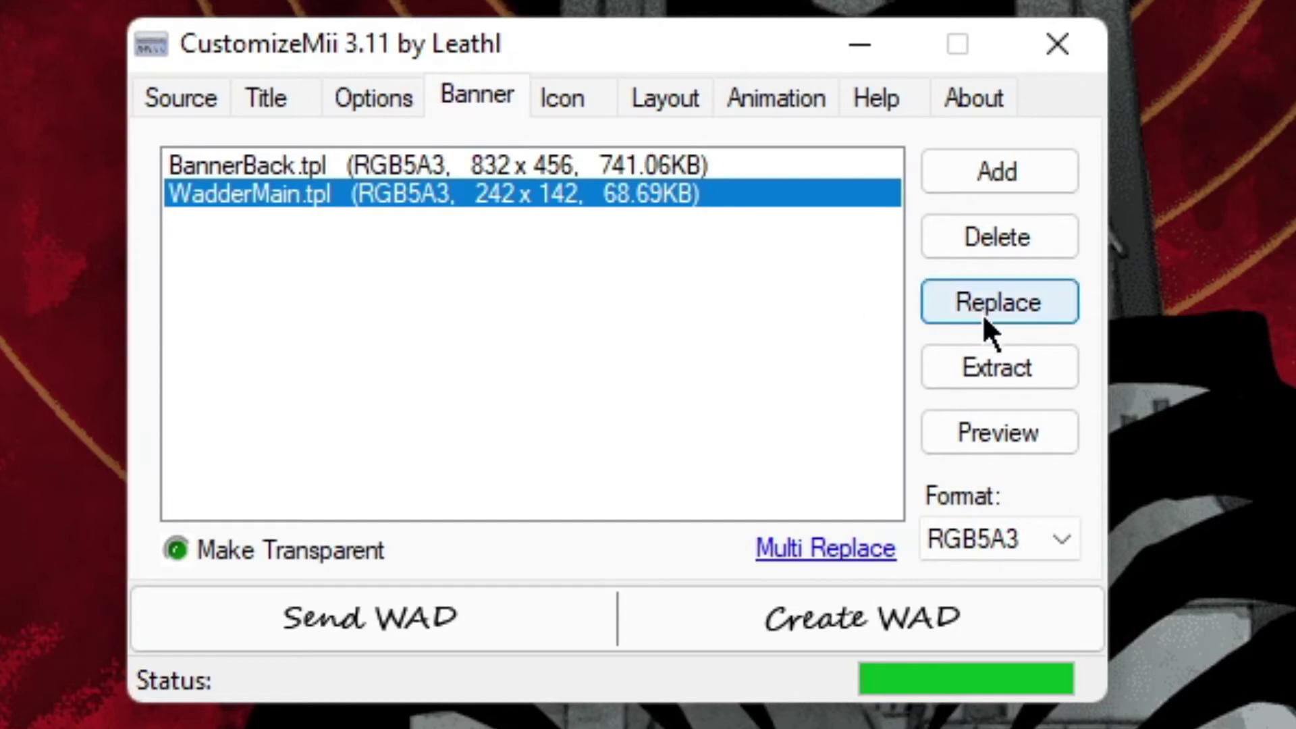
{"action": "left_click", "coordinate": [1005, 431]}
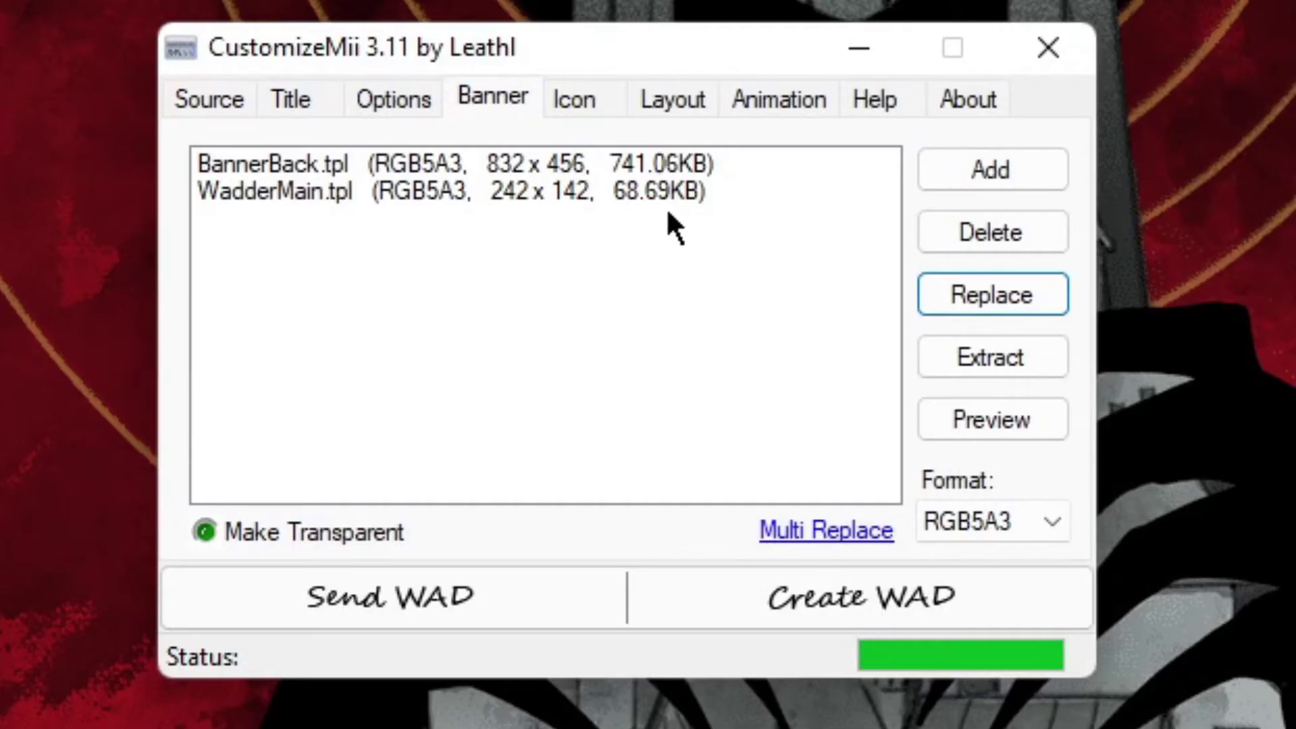
{"action": "left_click", "coordinate": [621, 191]}
{"action": "left_click", "coordinate": [677, 157]}
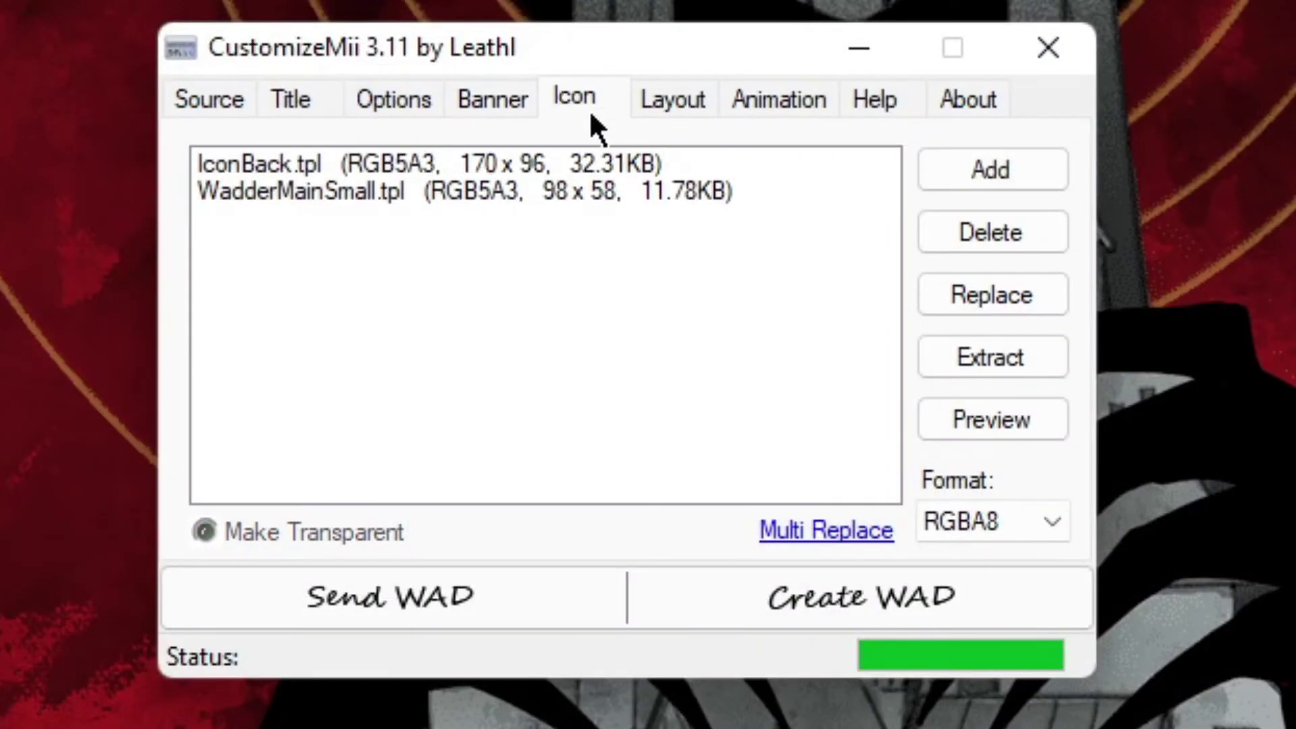
Preview the WadderMainSmall.tpl icon image, then show the banner.brlyt and icon.brlyt layout files.
{"action": "left_click", "coordinate": [531, 199]}
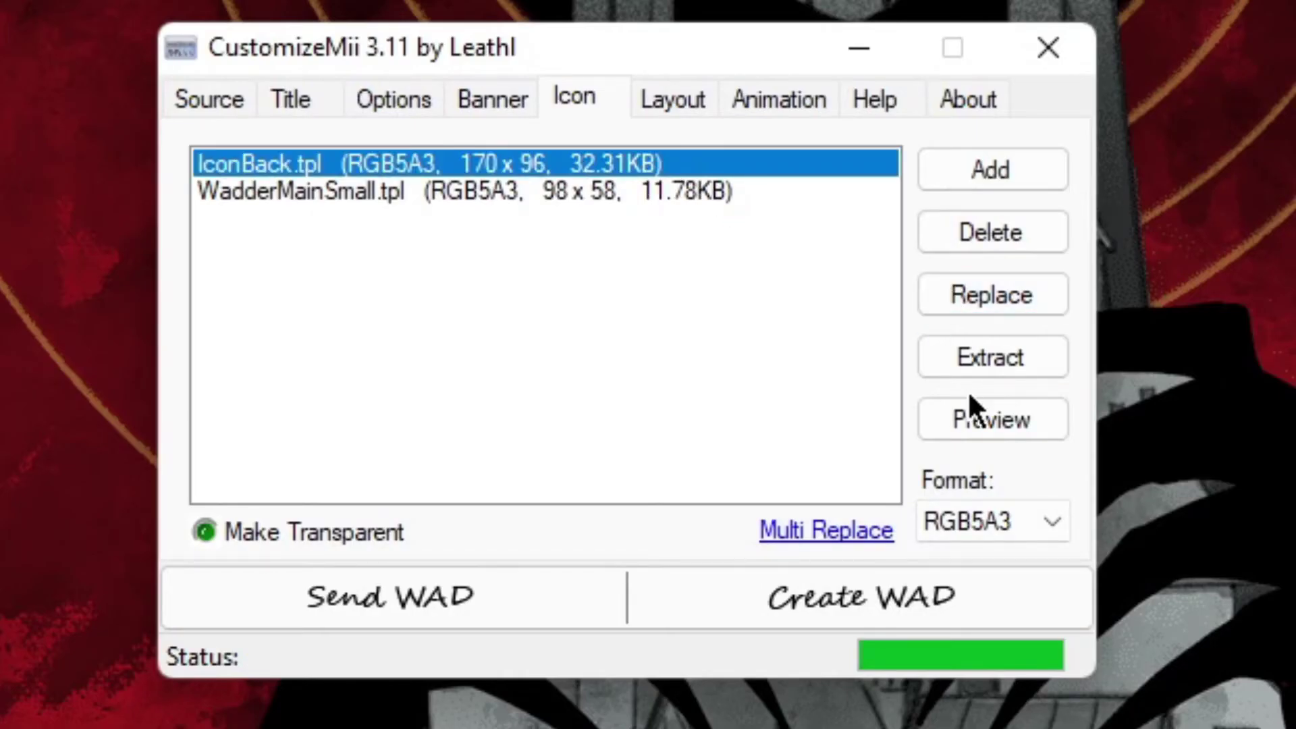
{"action": "left_click", "coordinate": [971, 422]}
{"action": "key", "text": "Escape"}
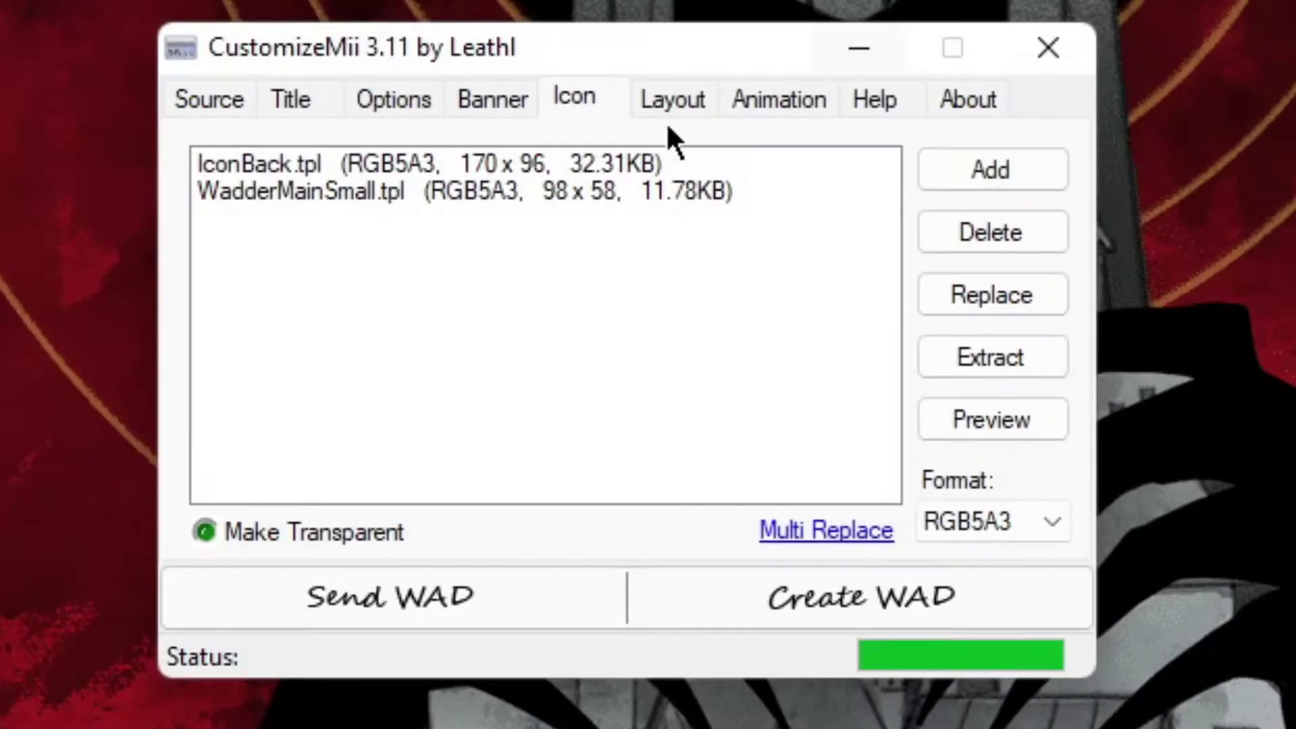
{"action": "left_click", "coordinate": [617, 193]}
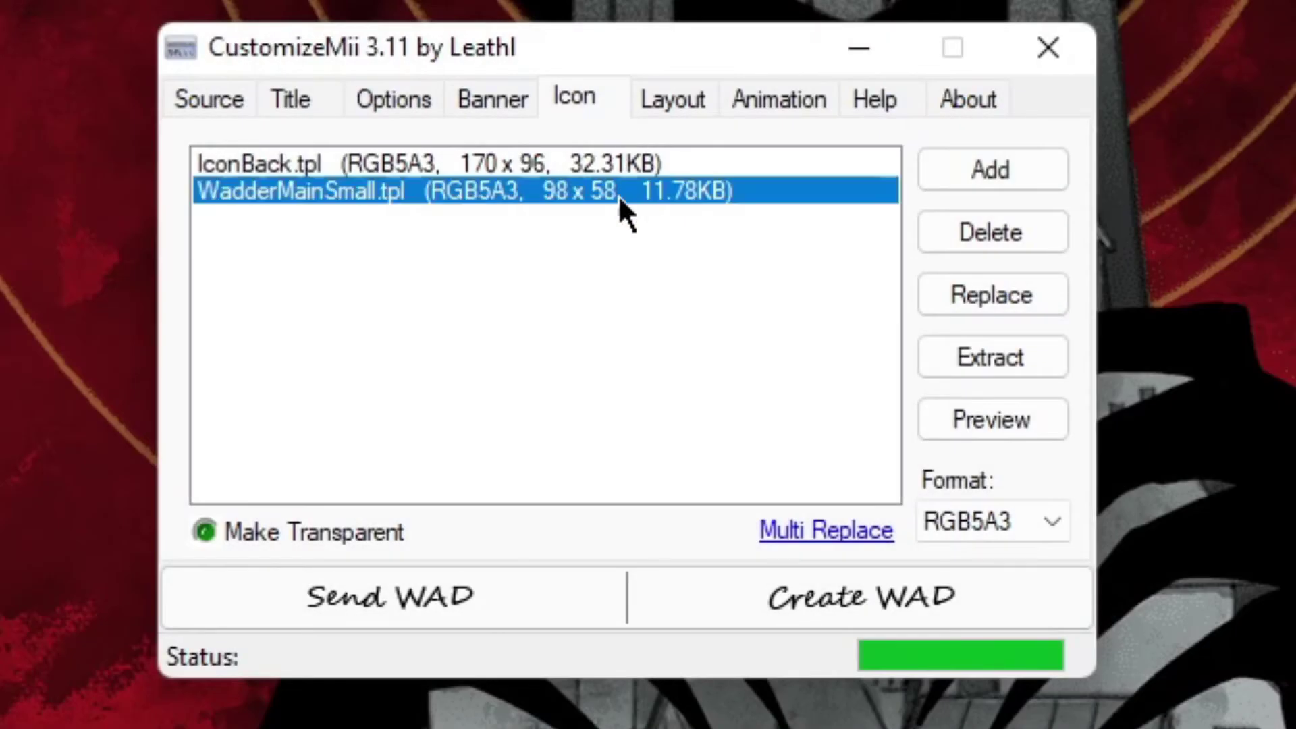
{"action": "left_click", "coordinate": [988, 429]}
{"action": "key", "text": "Escape"}
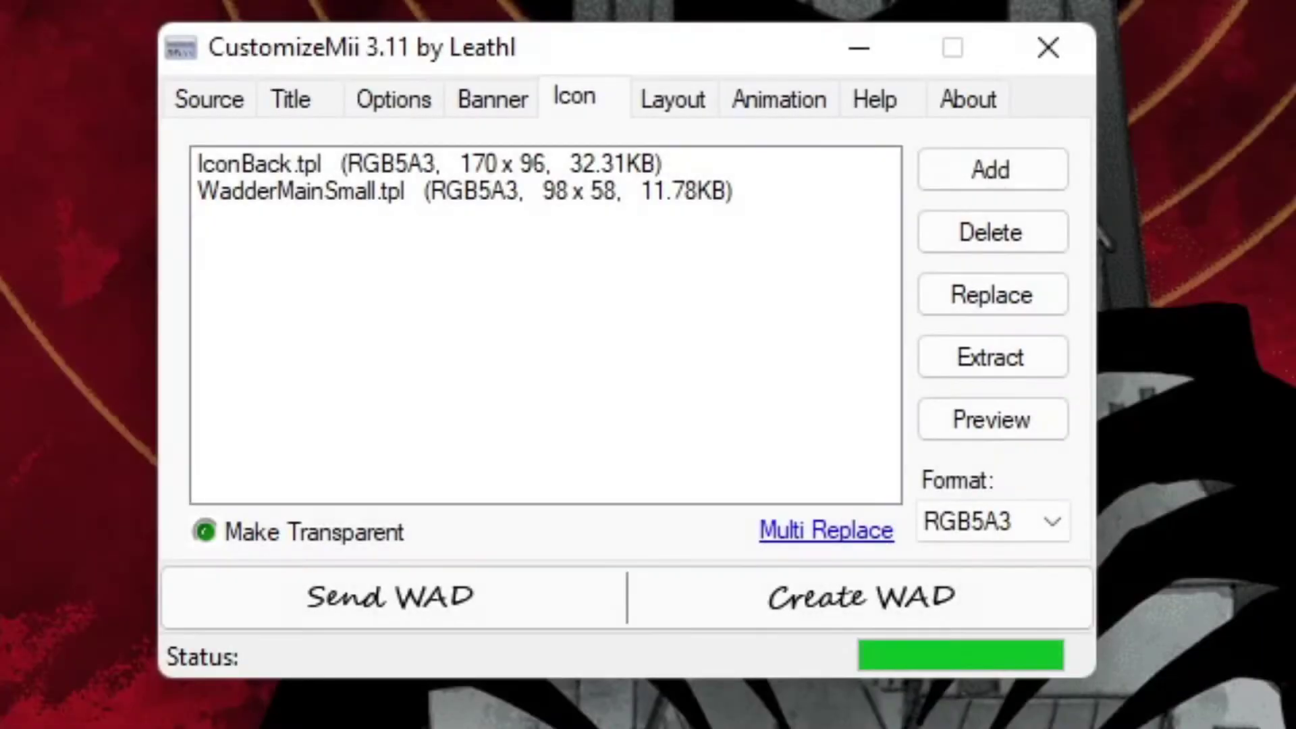
{"action": "left_click", "coordinate": [691, 103]}
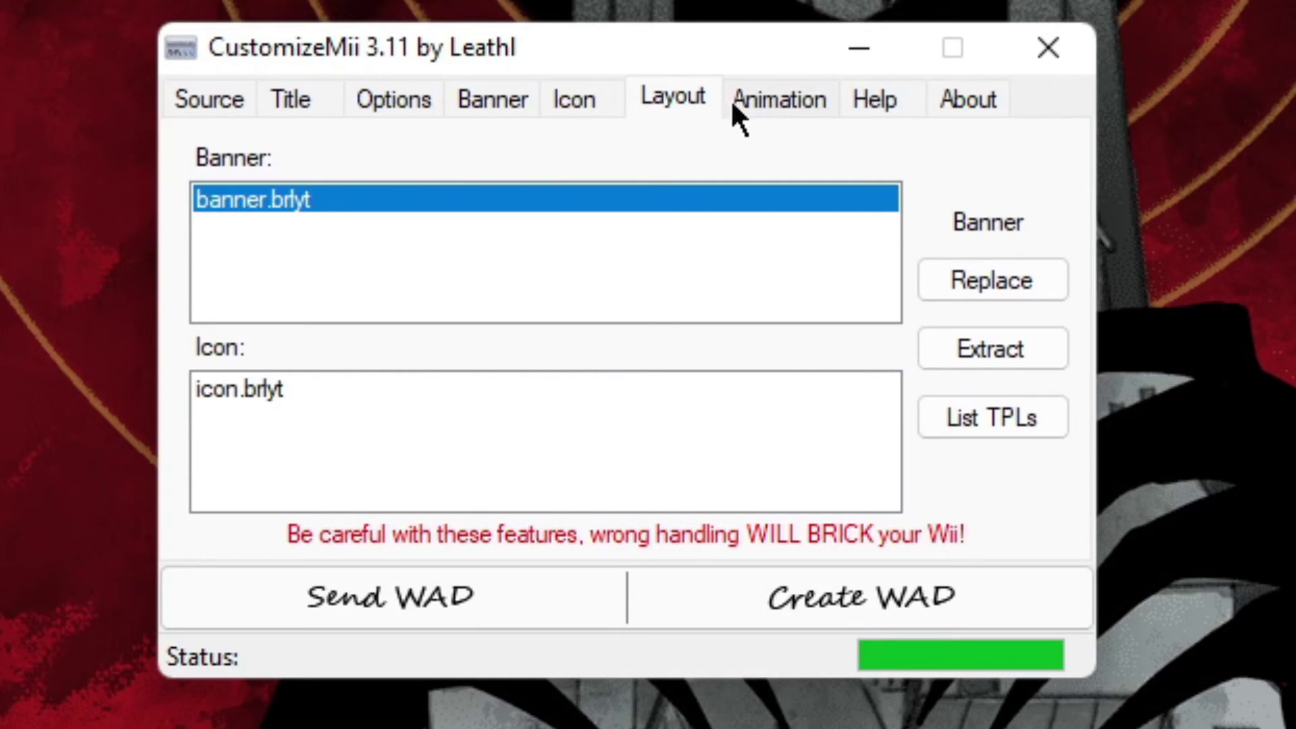
Browse the Animation, Help and About tabs, then return to the Banner tab.
{"action": "left_click", "coordinate": [740, 120]}
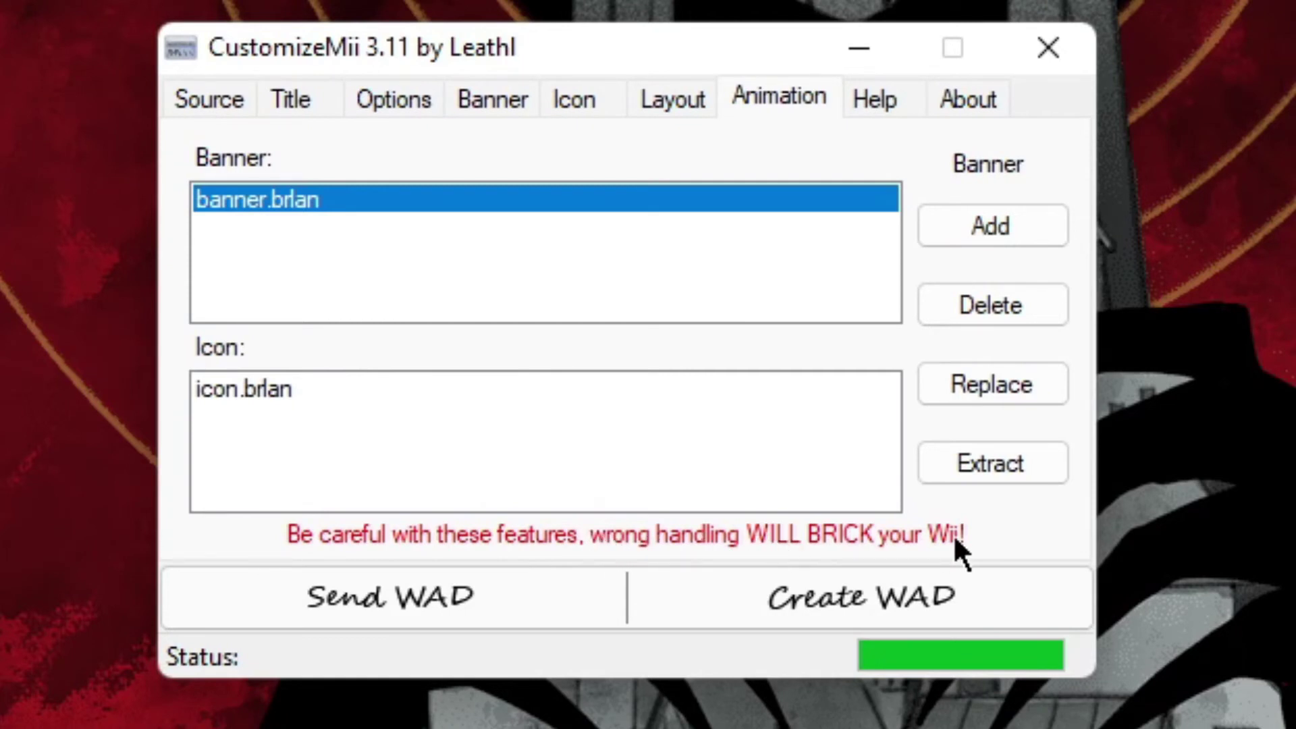
{"action": "left_click", "coordinate": [871, 97]}
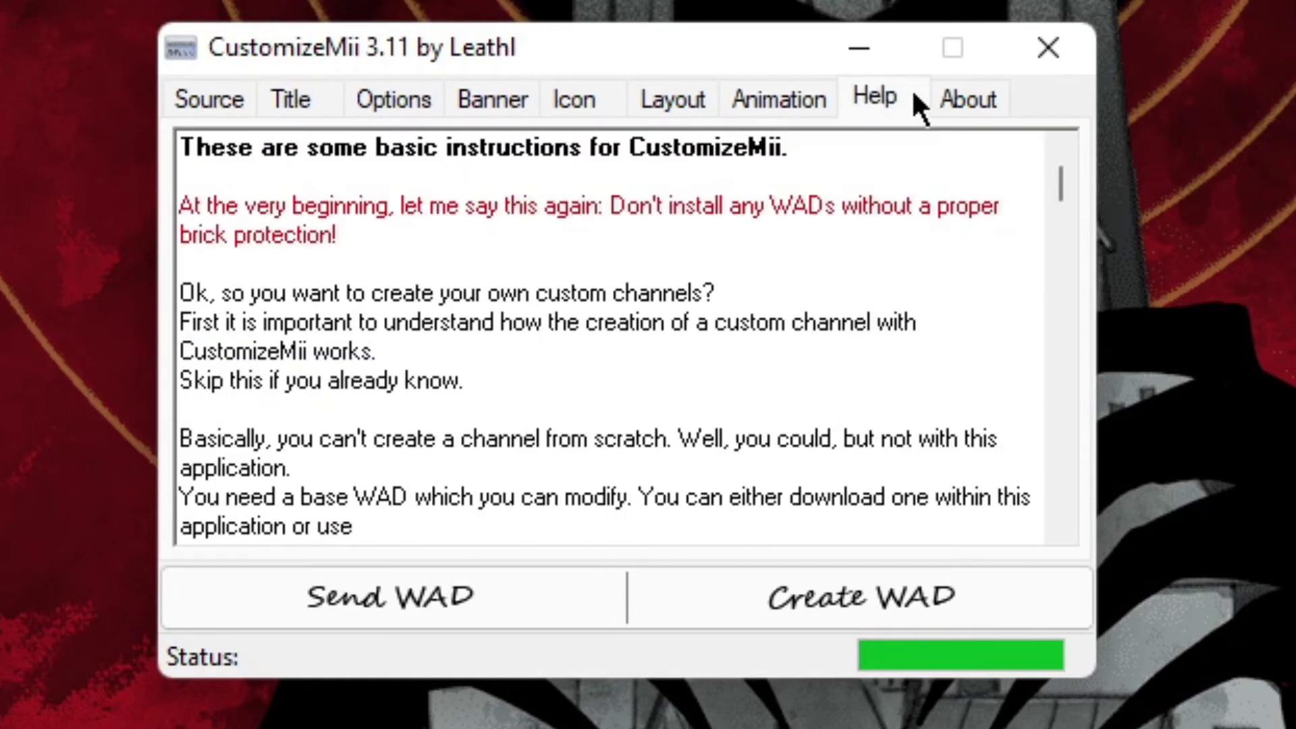
{"action": "scroll", "coordinate": [616, 223], "scroll_direction": "down", "scroll_amount": 5}
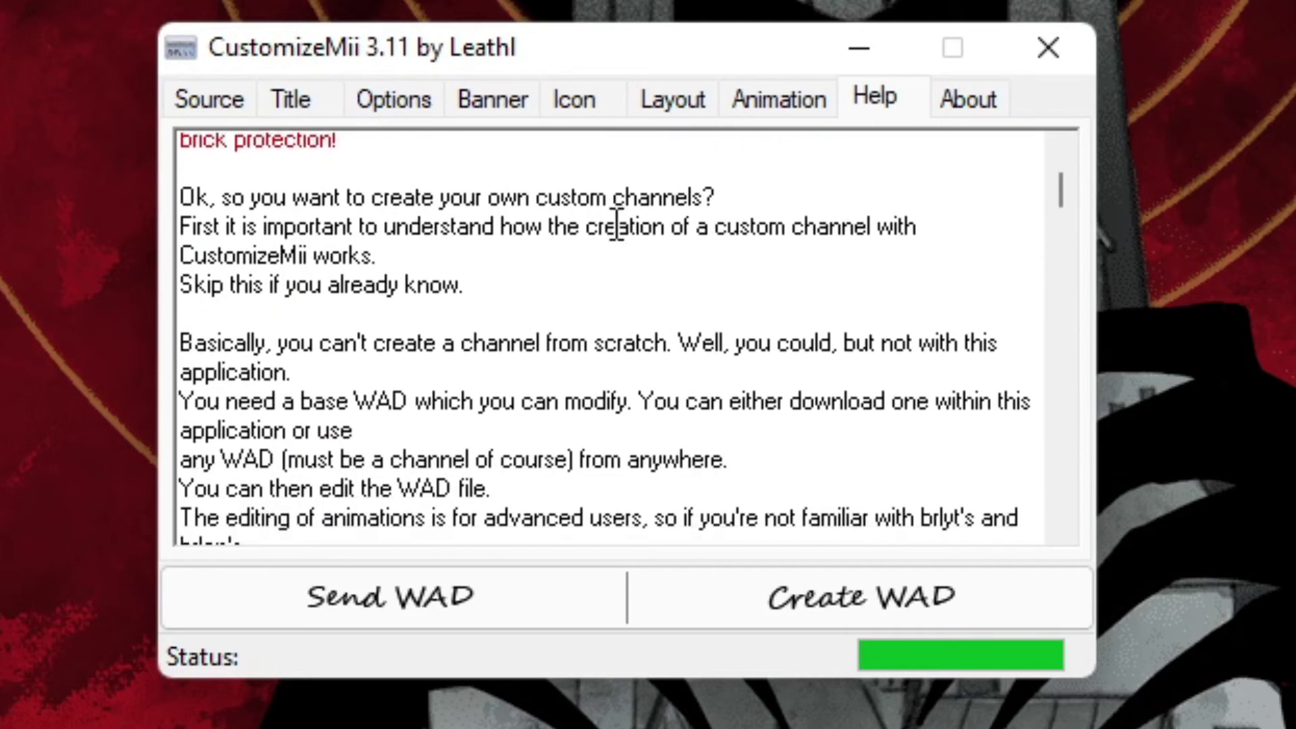
{"action": "left_click", "coordinate": [966, 101]}
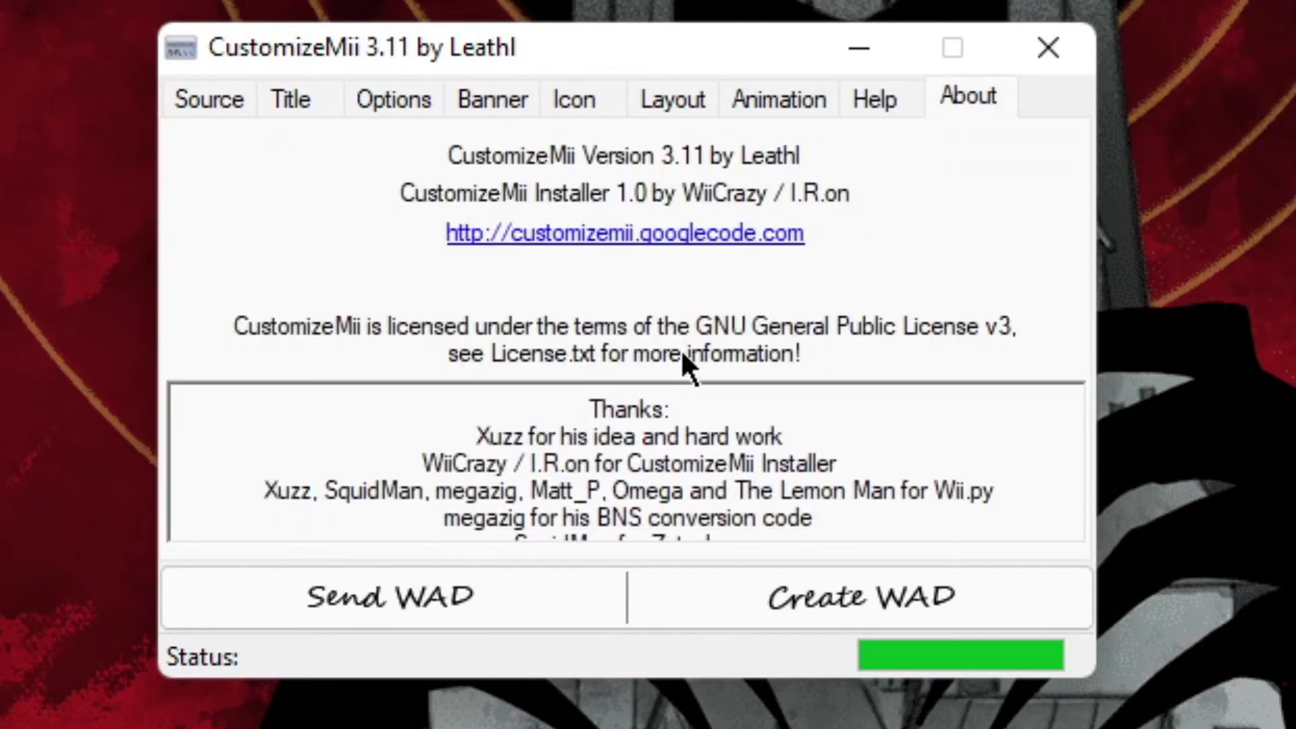
{"action": "left_click", "coordinate": [510, 101]}
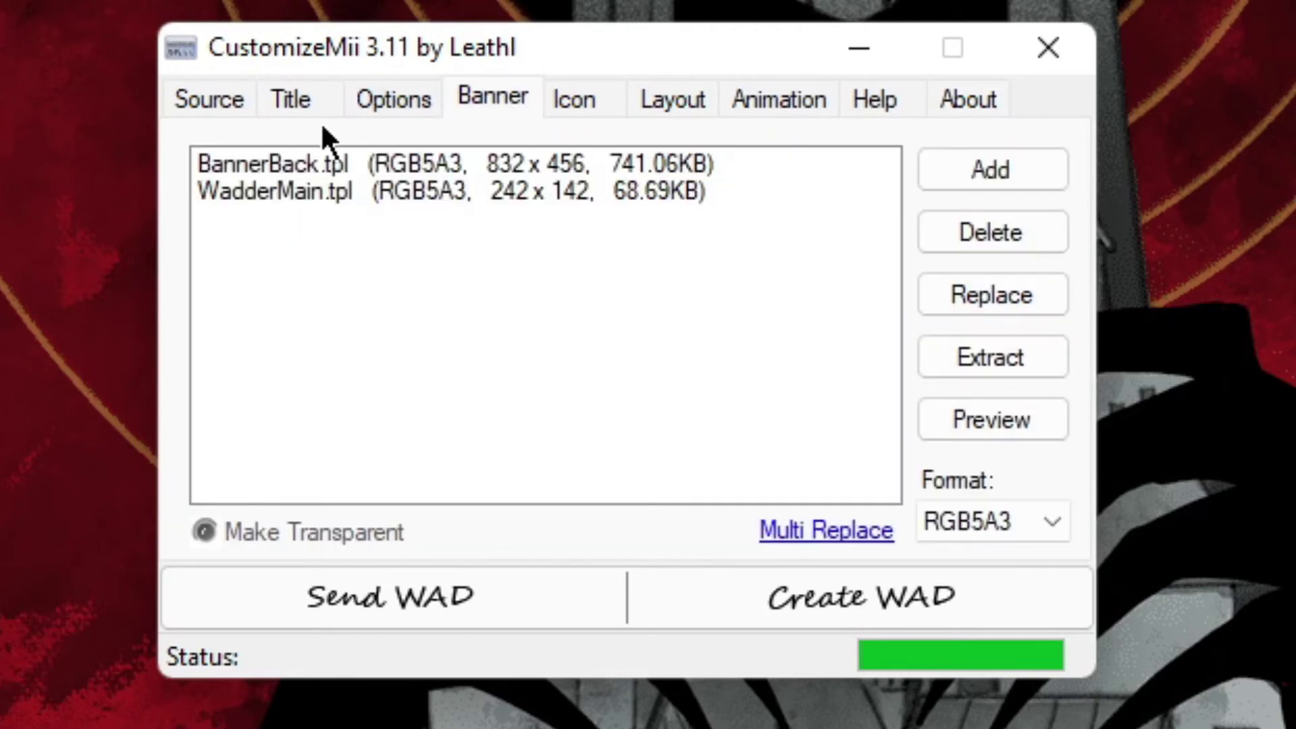
Replace the Title ID SJB1 with TEST on the Options tab.
{"action": "left_click", "coordinate": [362, 108]}
{"action": "left_click", "coordinate": [312, 118]}
{"action": "left_click", "coordinate": [428, 108]}
{"action": "left_click", "coordinate": [437, 243]}
{"action": "double_click", "coordinate": [433, 242]}
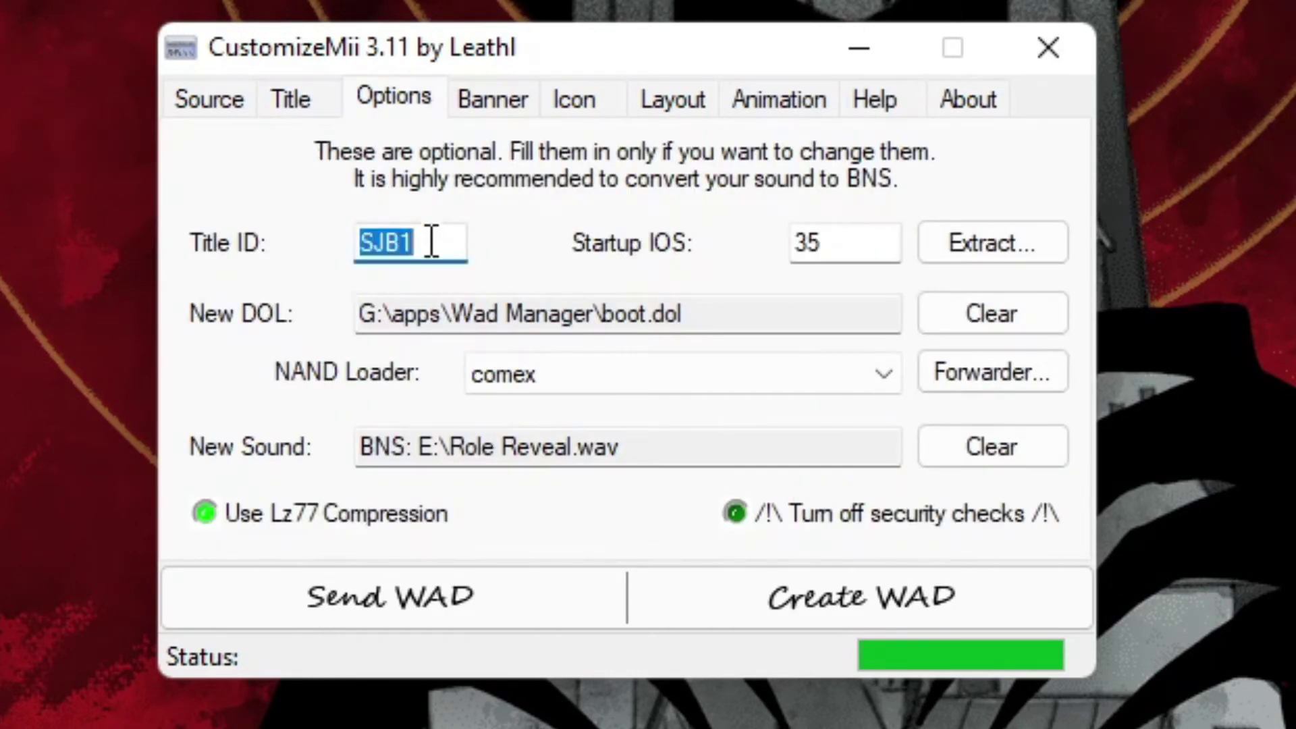
{"action": "type", "text": "TEST"}
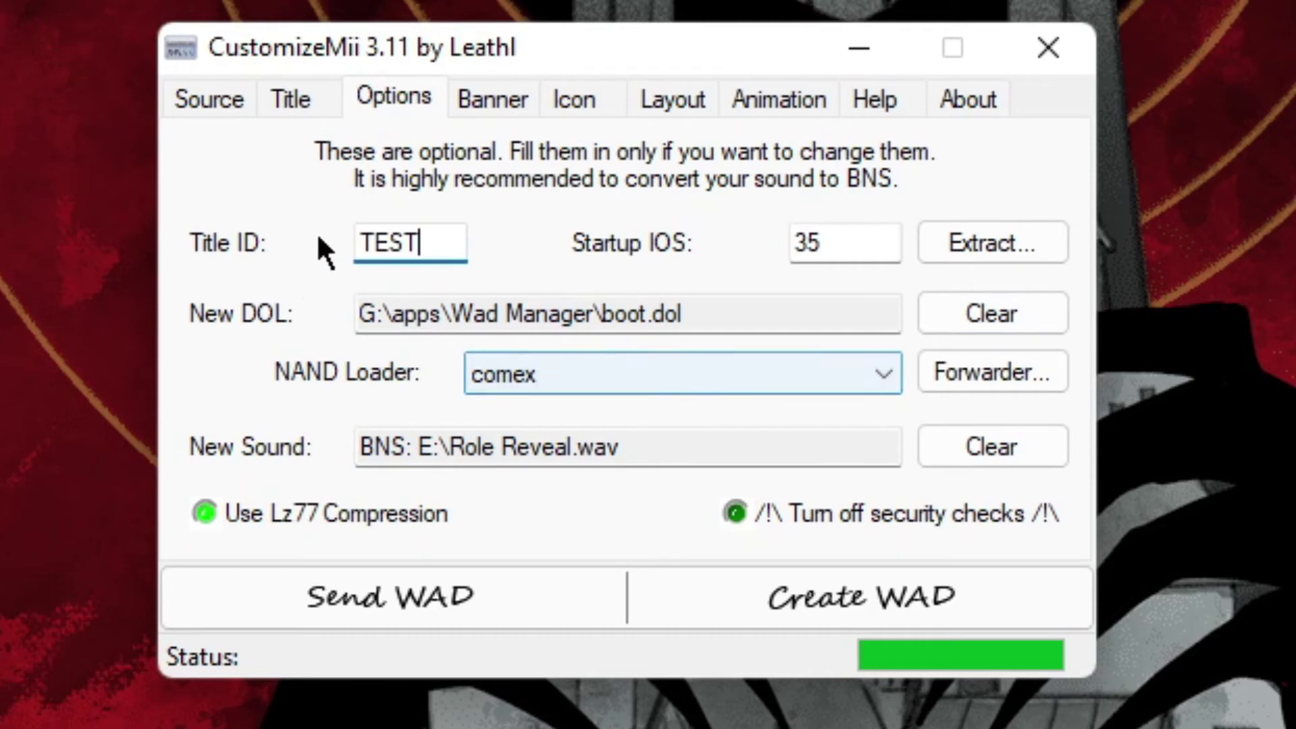
Look over the Source and Title tabs.
{"action": "left_click", "coordinate": [245, 98]}
{"action": "left_click", "coordinate": [297, 96]}
{"action": "left_click", "coordinate": [217, 96]}
{"action": "left_click", "coordinate": [282, 96]}
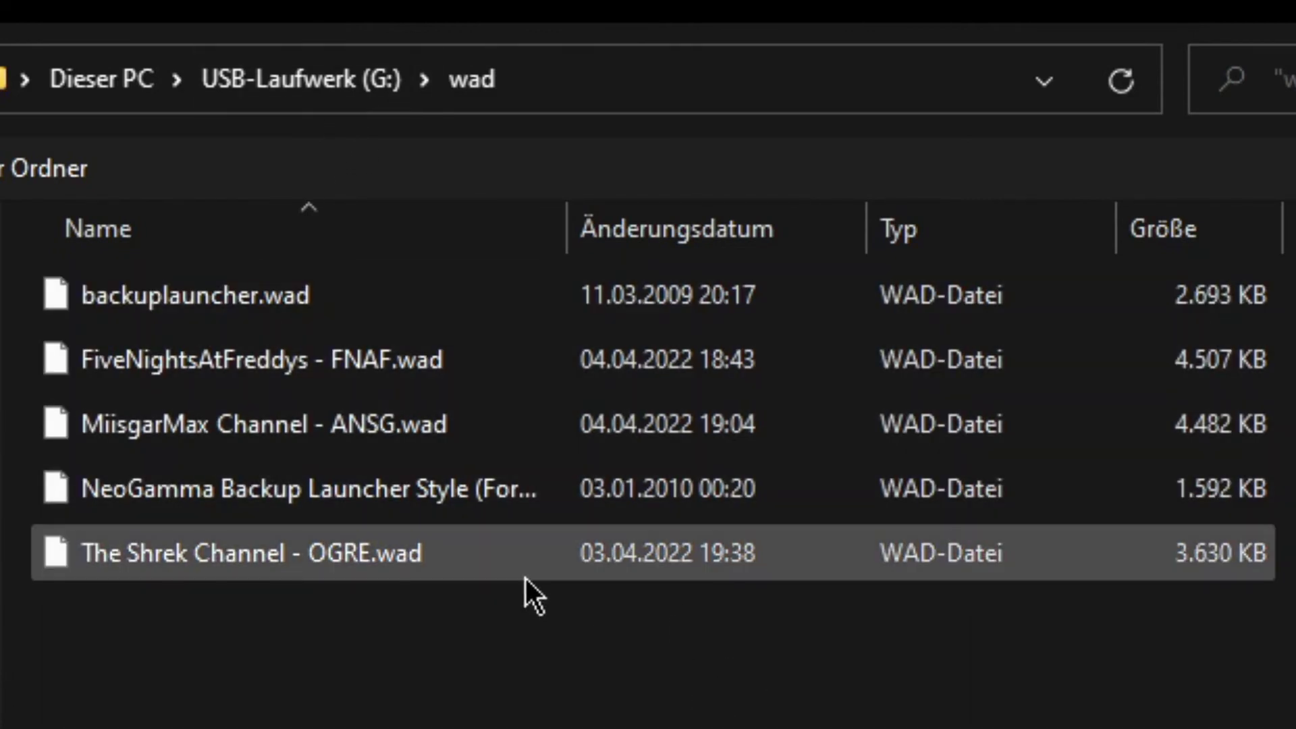
Open the wad folder on USB-Laufwerk (G:).
{"action": "left_click", "coordinate": [209, 56]}
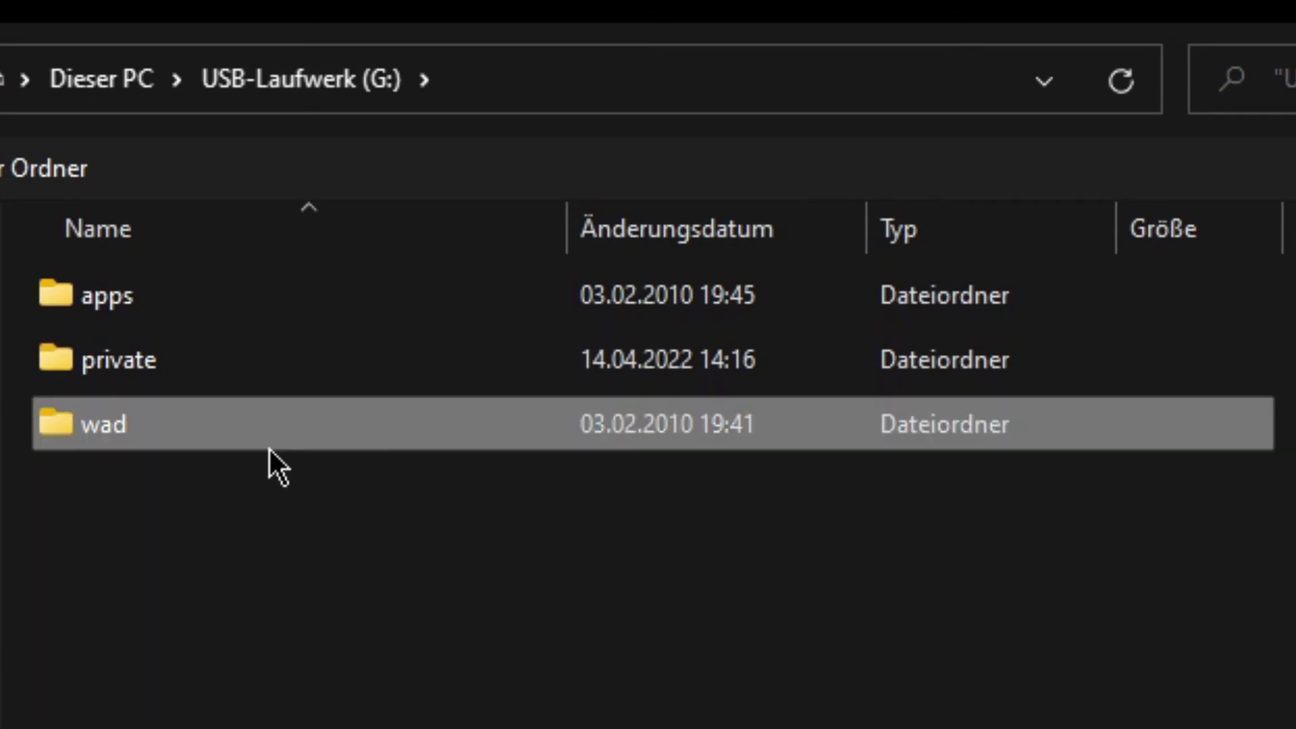
{"action": "double_click", "coordinate": [269, 448]}
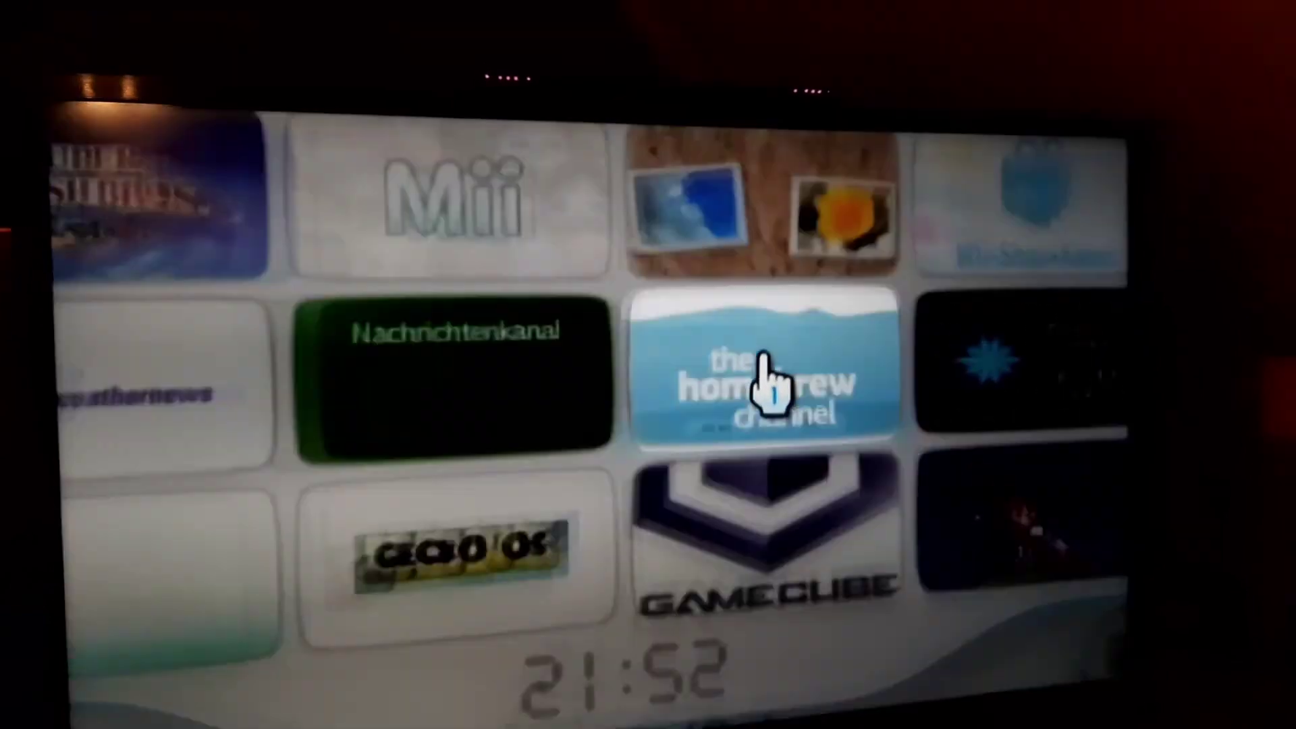
Start the Homebrew Channel and launch WAD Manager 1.5 from its second page.
{"action": "left_click", "coordinate": [772, 358]}
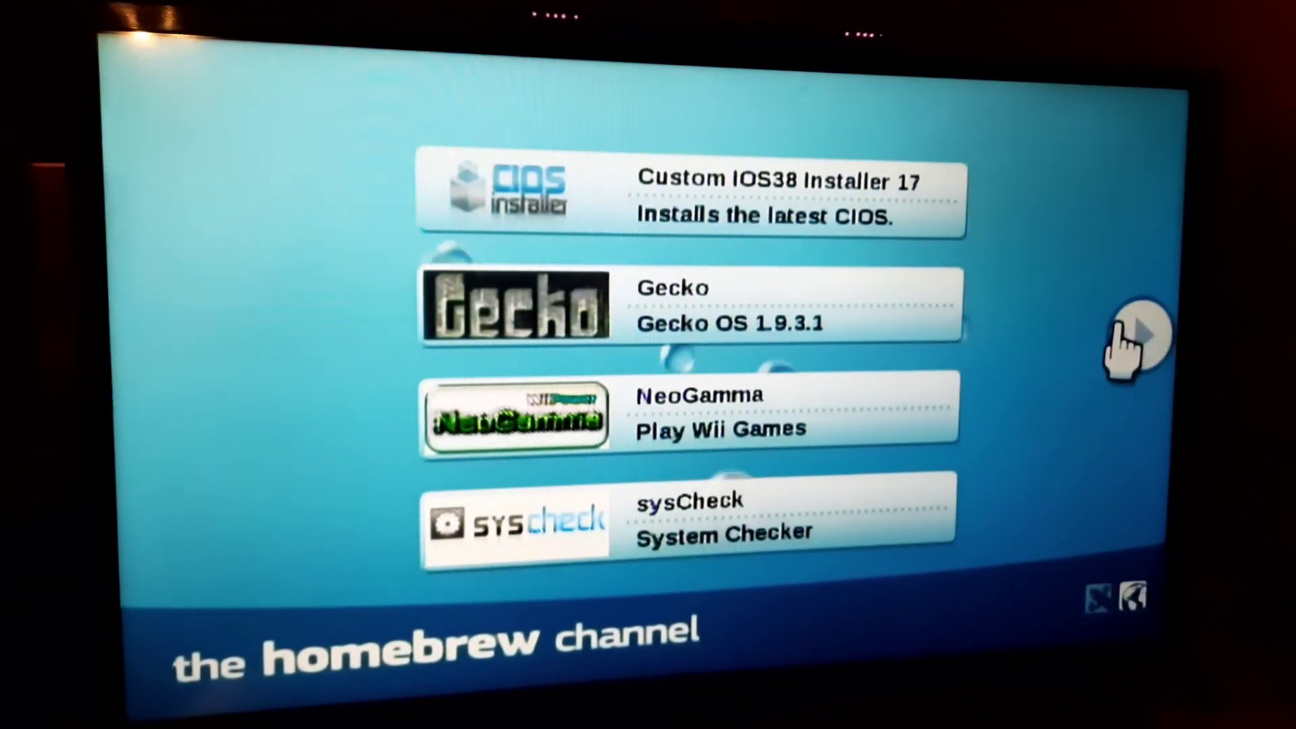
{"action": "left_click", "coordinate": [1140, 335]}
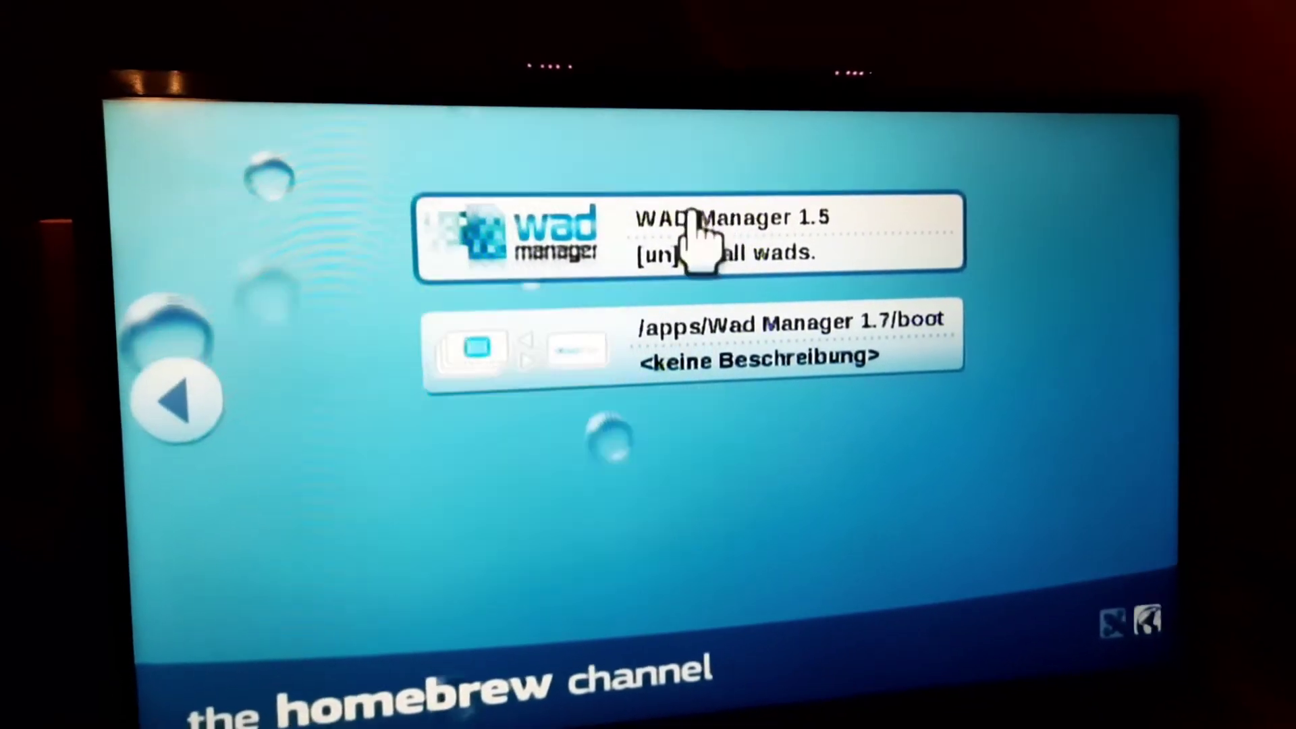
{"action": "left_click", "coordinate": [679, 226]}
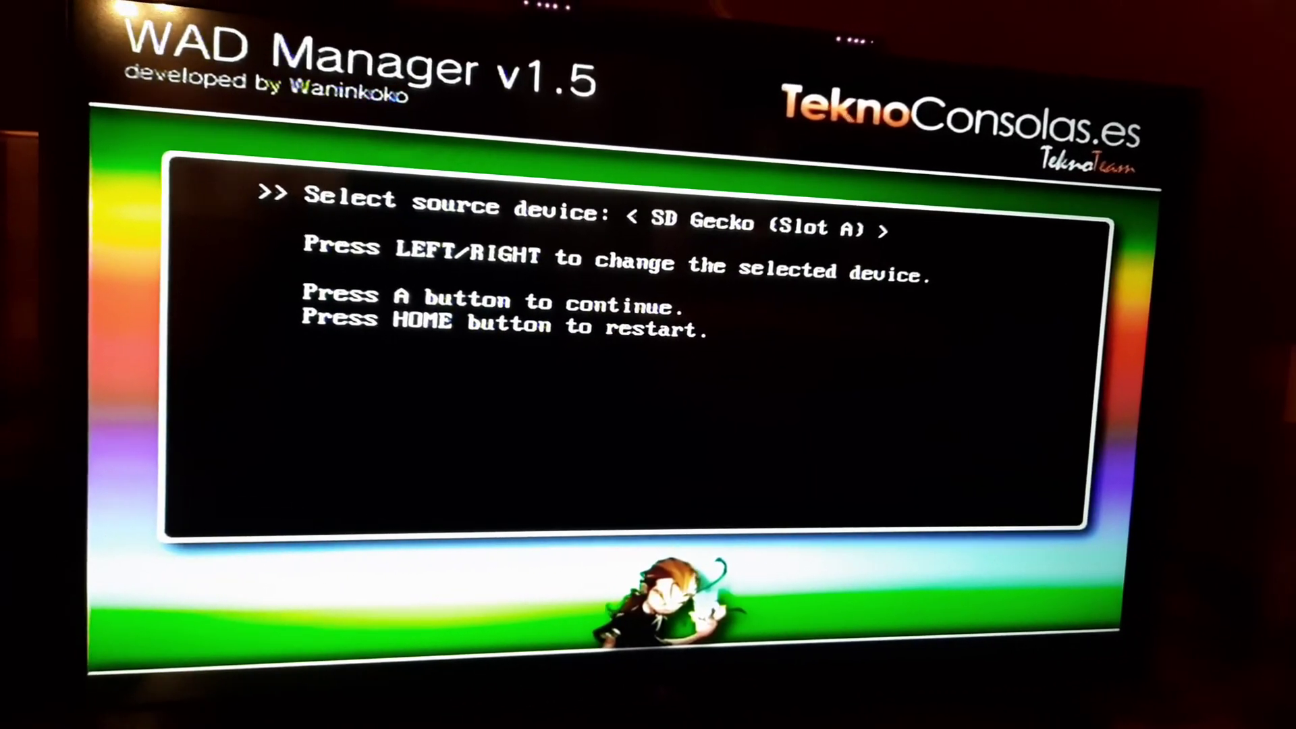
Install Test Channel - TEST.wad from USB Mass Storage, then exit WAD Manager with HOME.
{"action": "key", "text": "Right"}
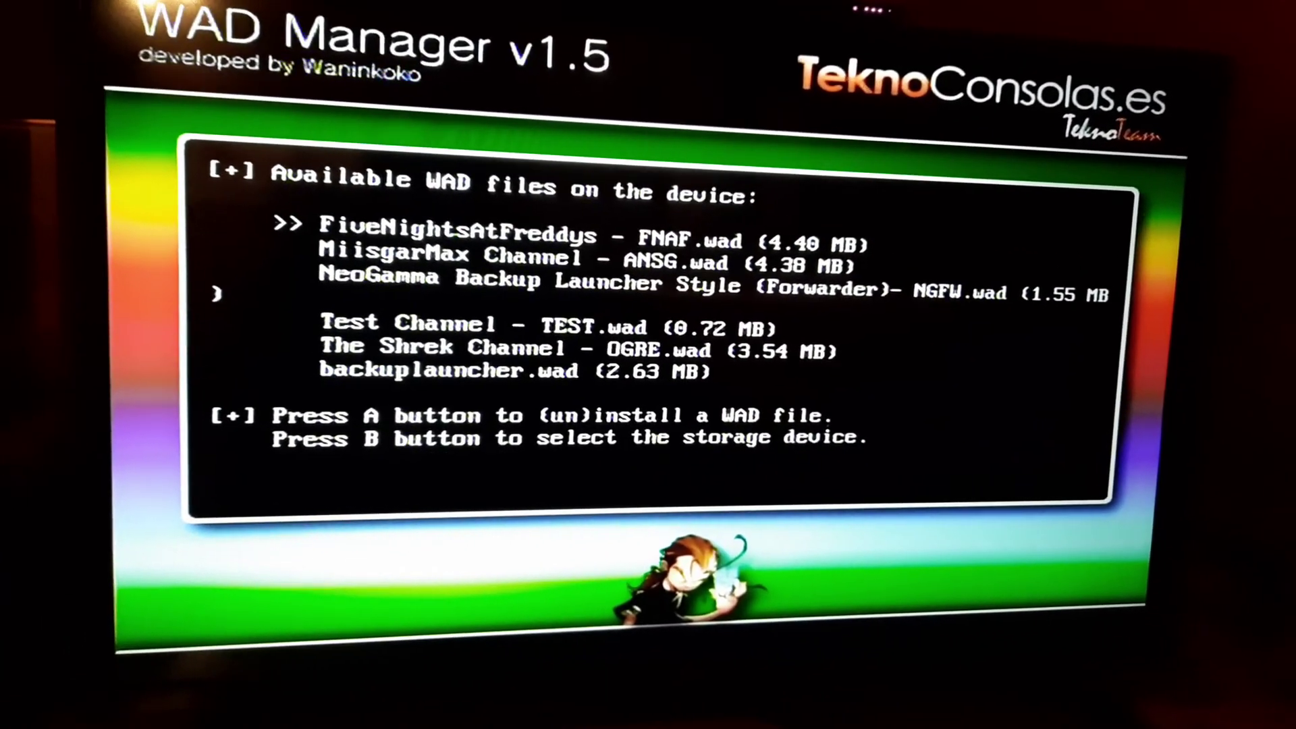
{"action": "key", "text": "Down"}
{"action": "key", "text": "Down"}
{"action": "key", "text": "Down"}
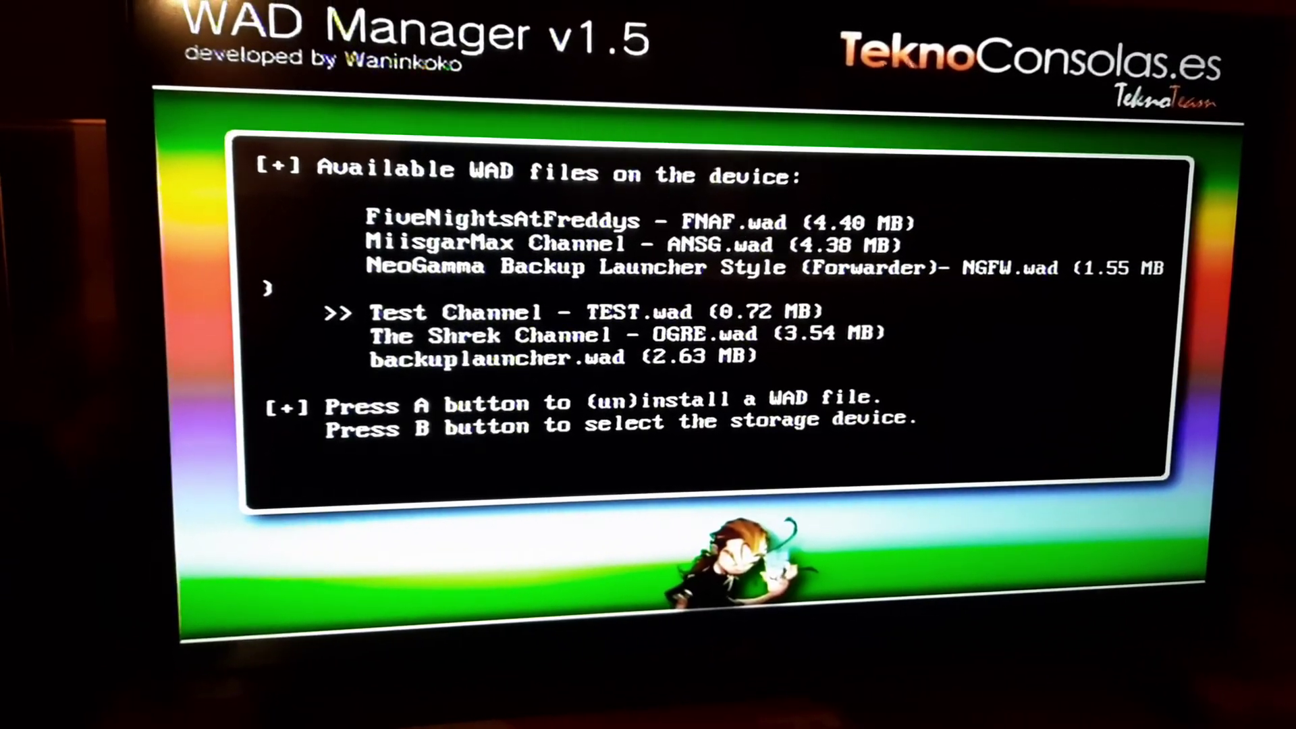
{"action": "key", "text": "a"}
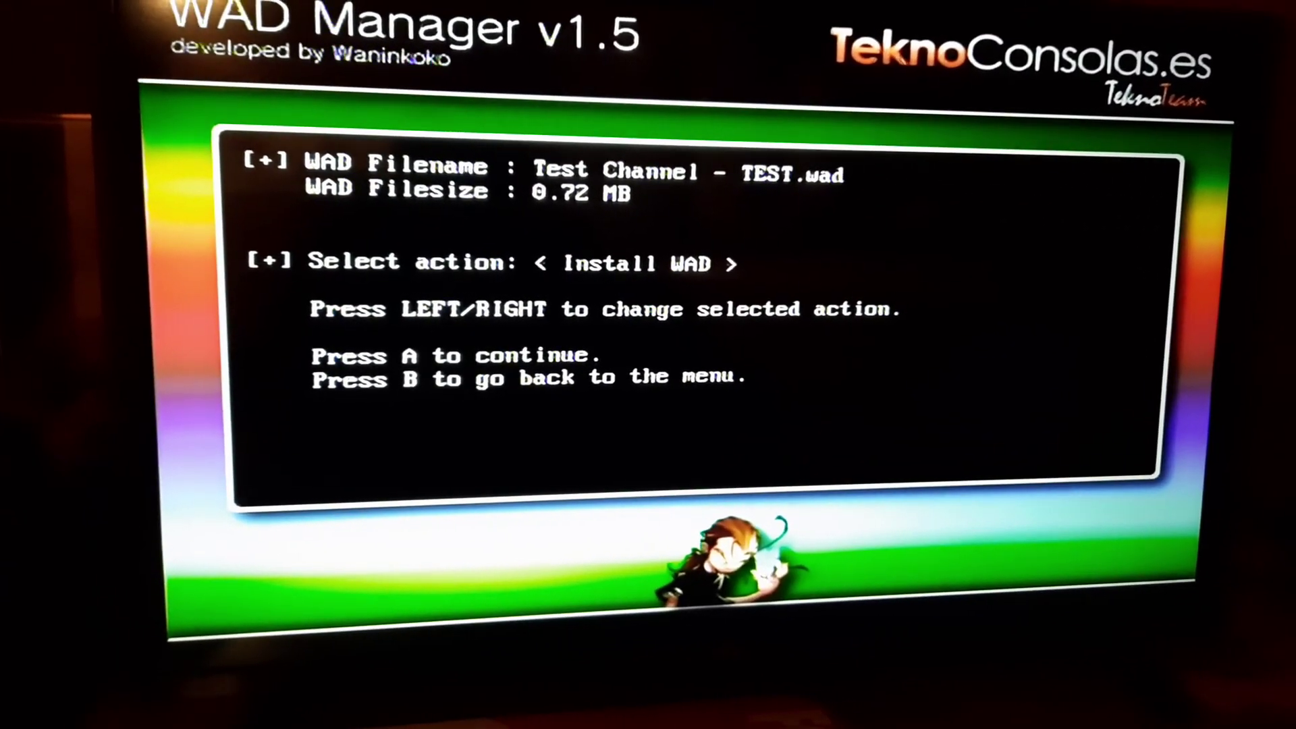
{"action": "key", "text": "a"}
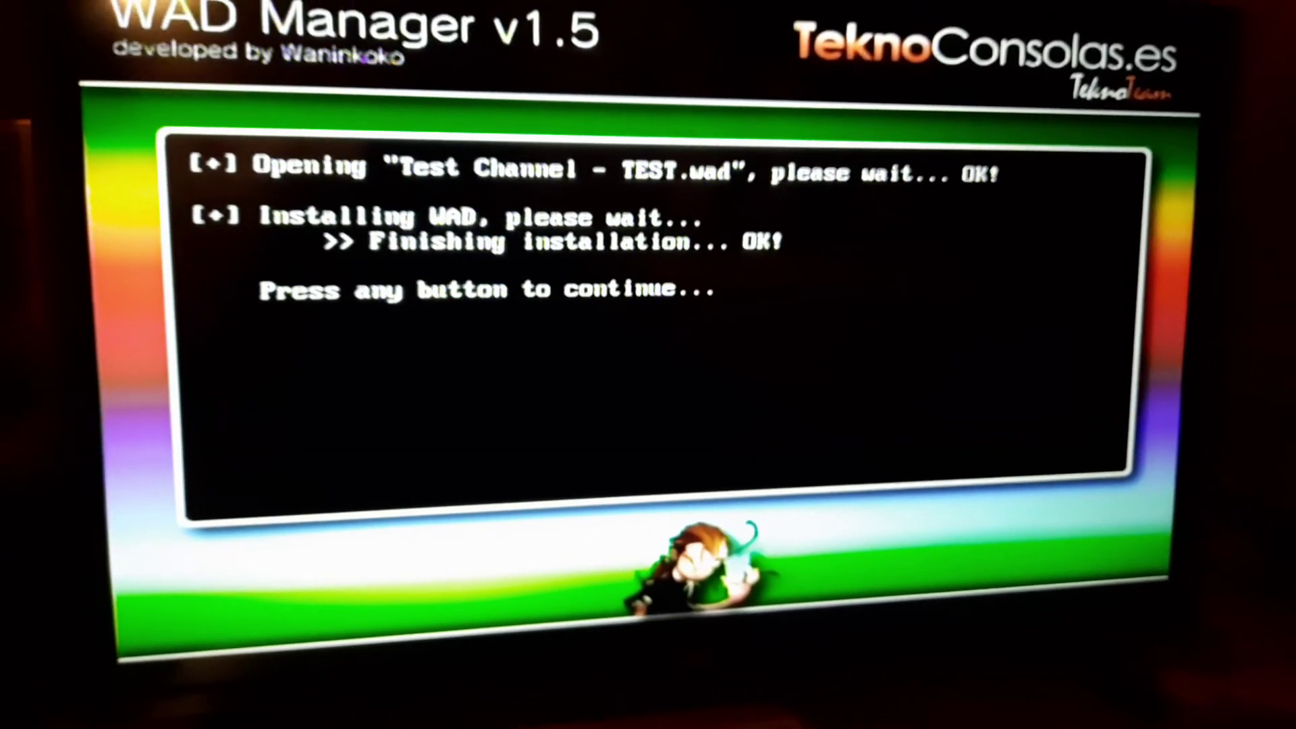
{"action": "key", "text": "a"}
{"action": "key", "text": "b"}
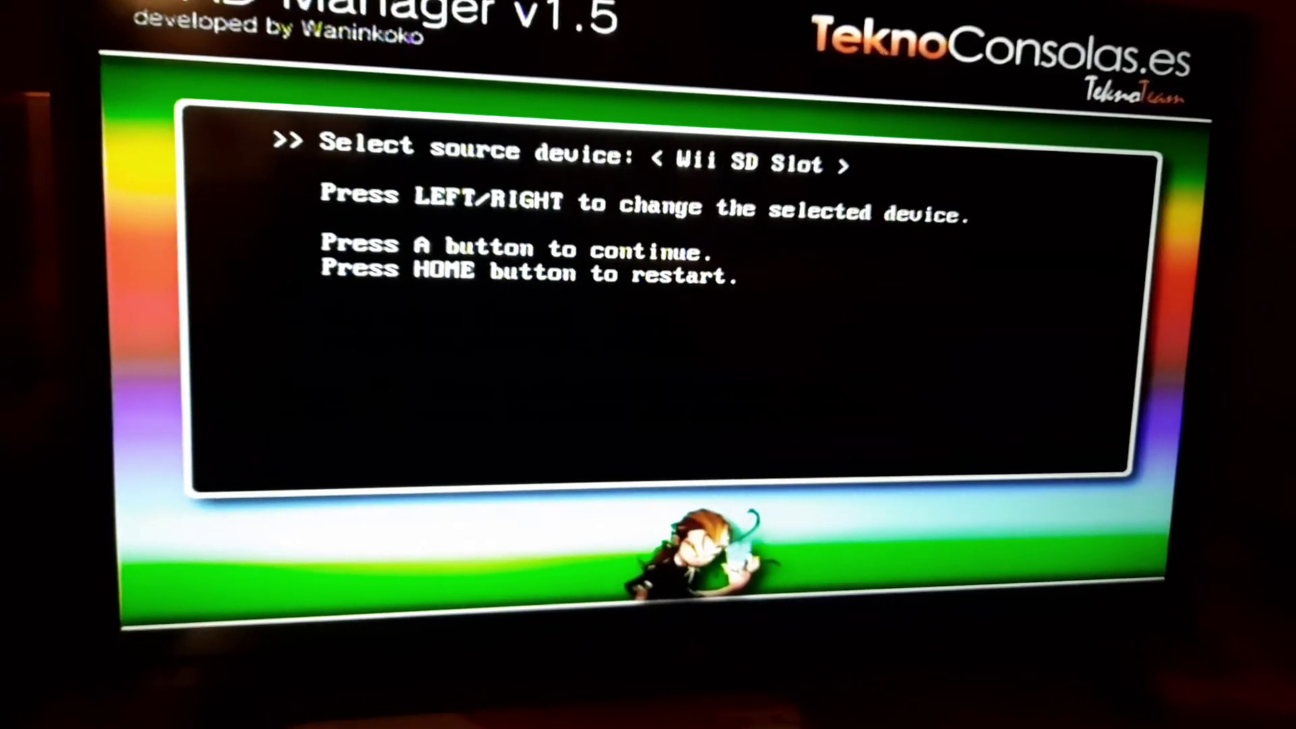
{"action": "key", "text": "Home"}
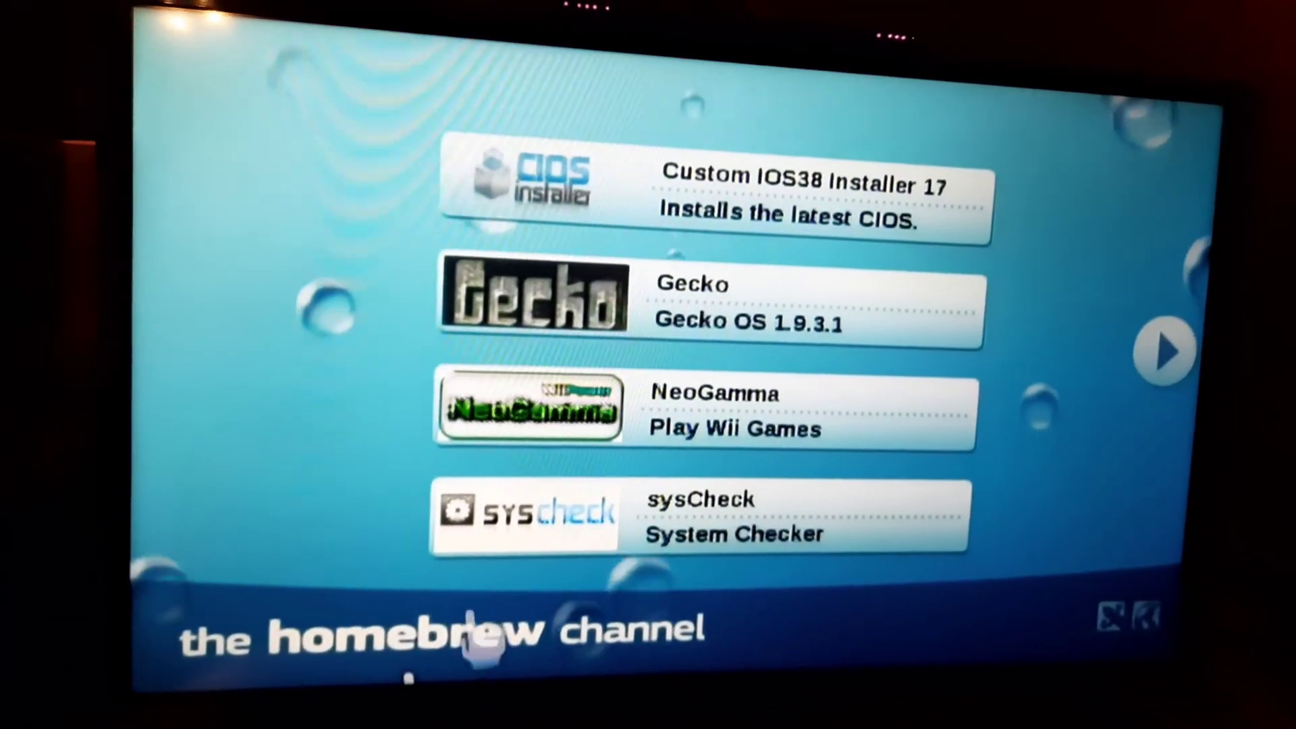
Bring up the Homebrew Channel's home menu to shut down the Wii.
{"action": "key", "text": "Home"}
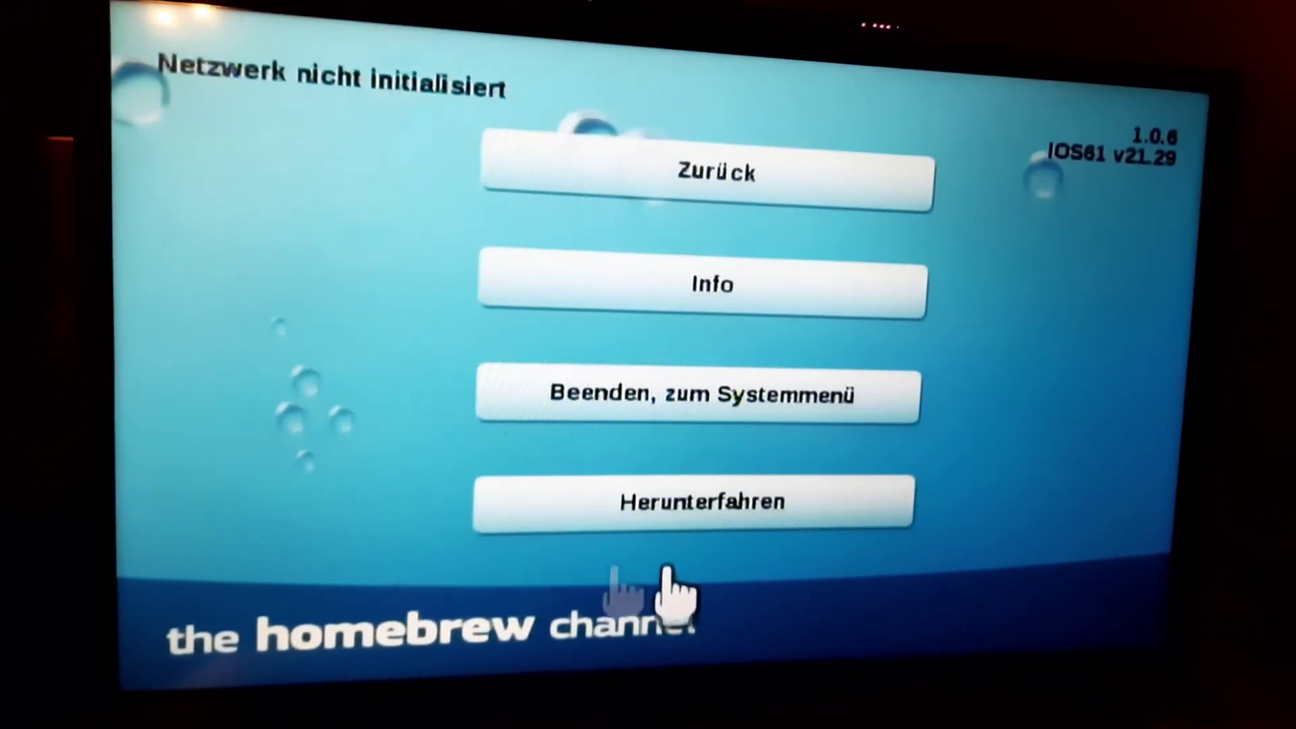